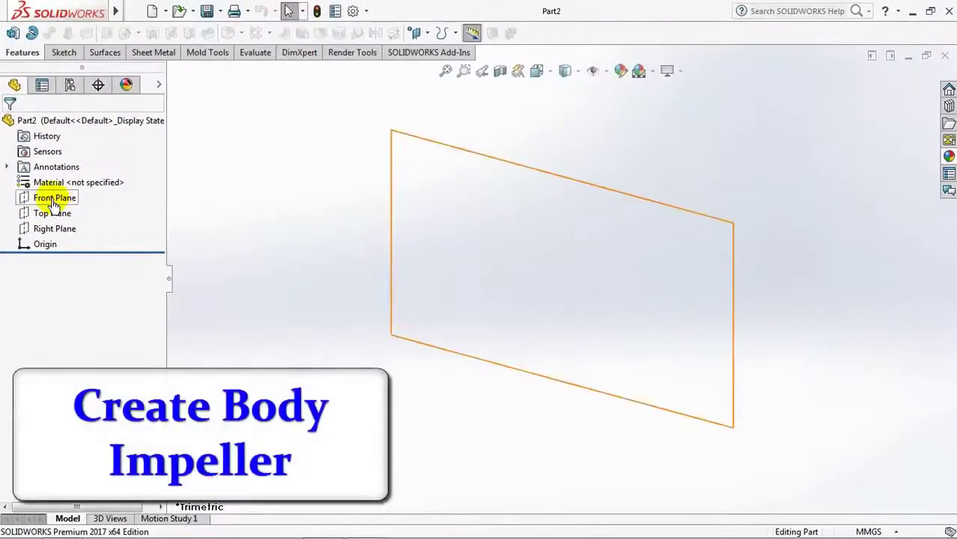
Step: Start a sketch on the Front Plane and draw a vertical centerline upward from the origin
click(54, 201)
click(32, 38)
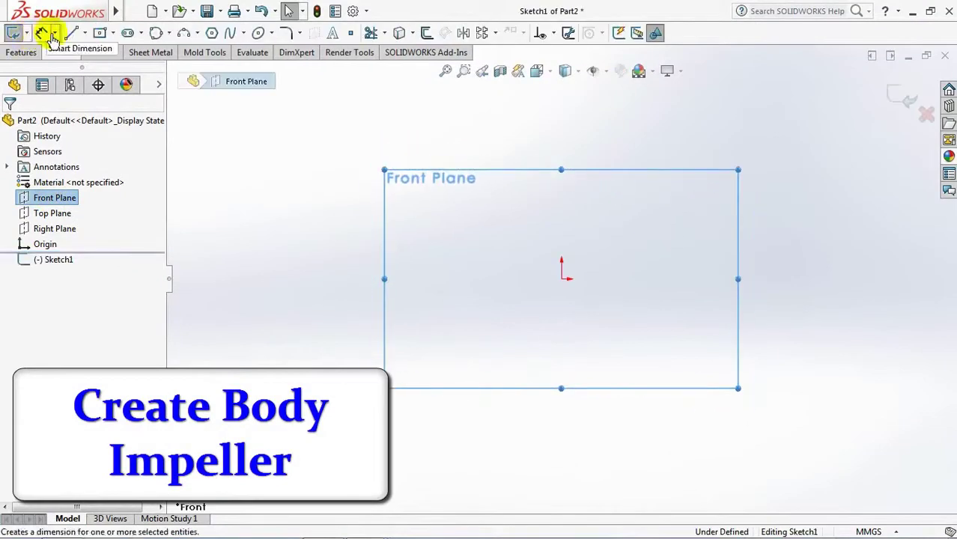
click(85, 33)
click(105, 68)
drag(561, 278, 562, 192)
right_click(562, 194)
click(581, 199)
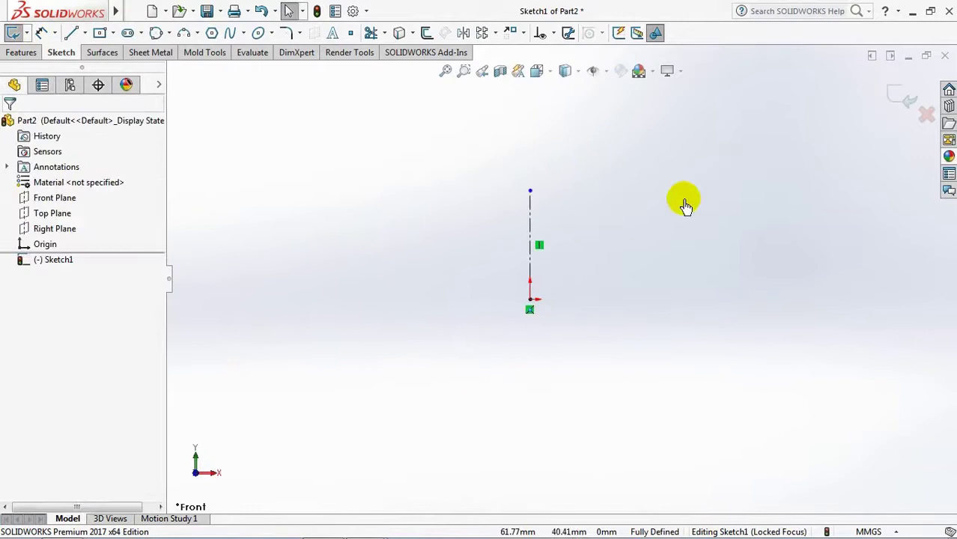
Step: Sketch a vertical line about 45 mm long beside the centerline, a base line level with the origin and an outer upright about 7 mm high
click(71, 34)
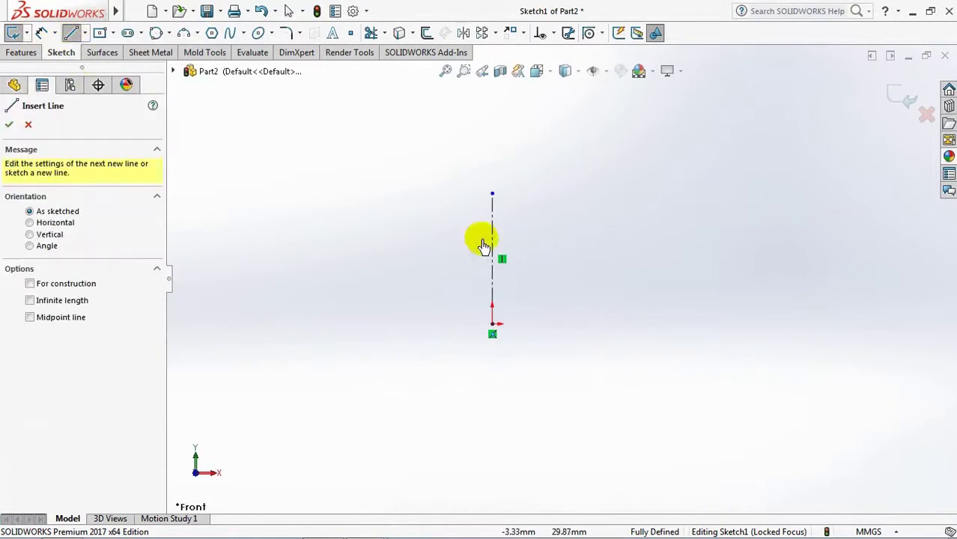
click(523, 194)
click(524, 324)
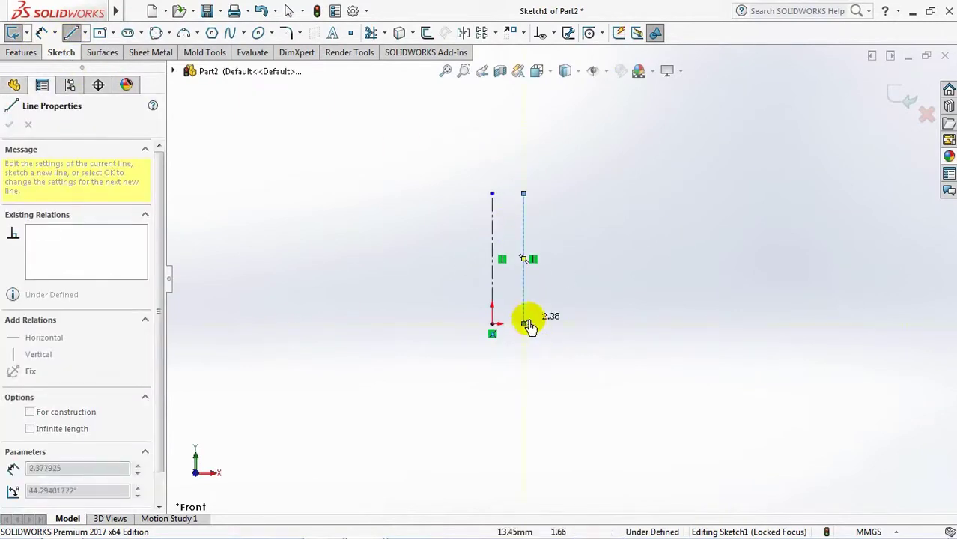
click(631, 324)
click(630, 303)
right_click(631, 303)
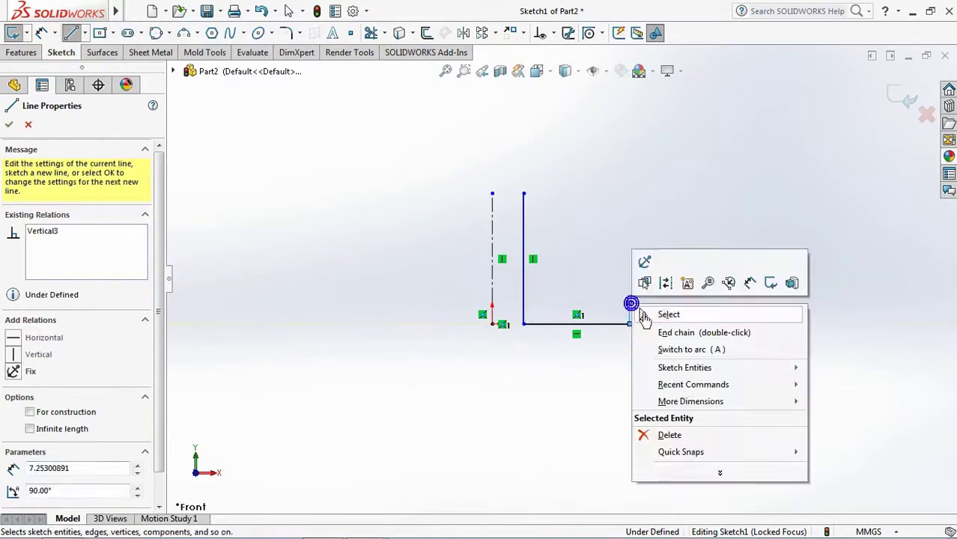
click(640, 313)
Step: Sketch a short horizontal line outward from the upper end of the long vertical line
key(l)
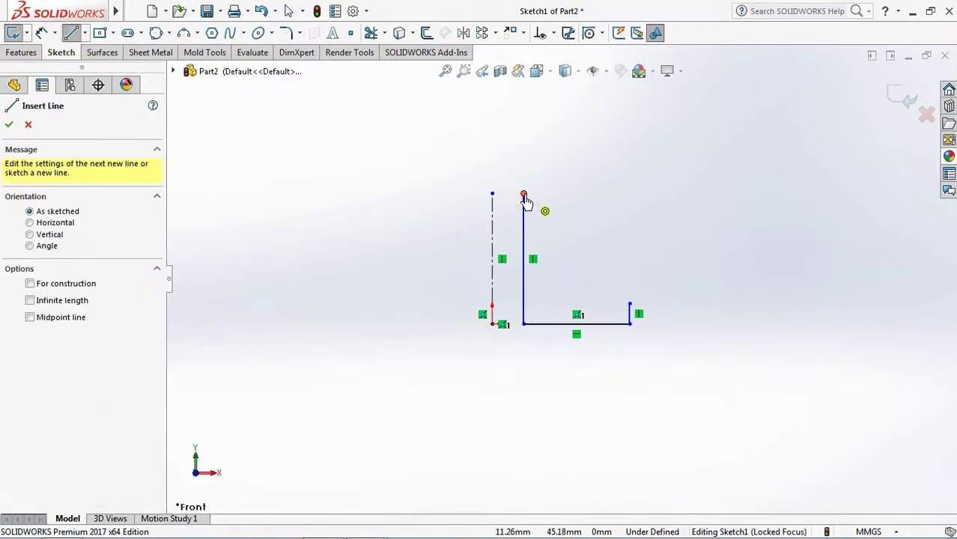
click(523, 194)
click(543, 194)
right_click(553, 202)
click(567, 206)
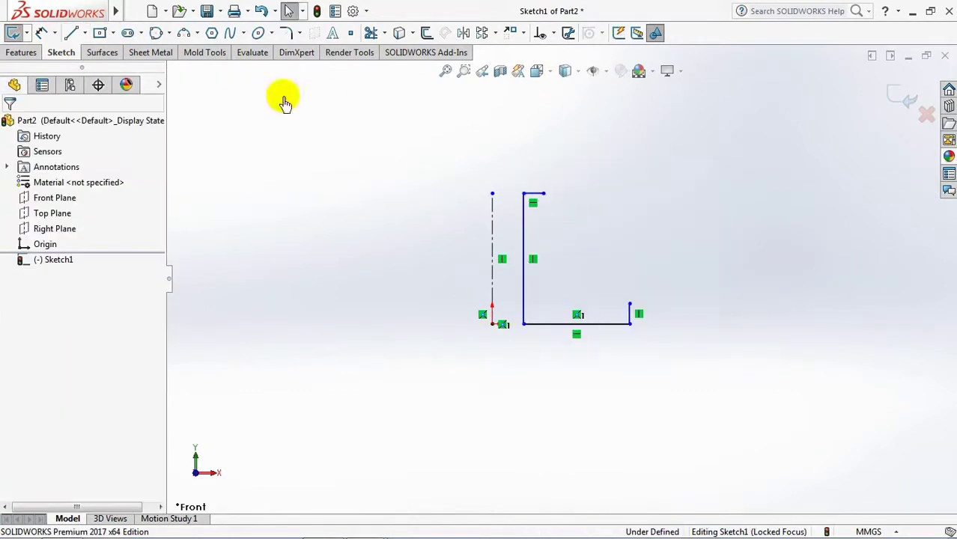
Step: Close the profile with a concave three-point arc from the short upper line to the top of the outer upright
click(183, 33)
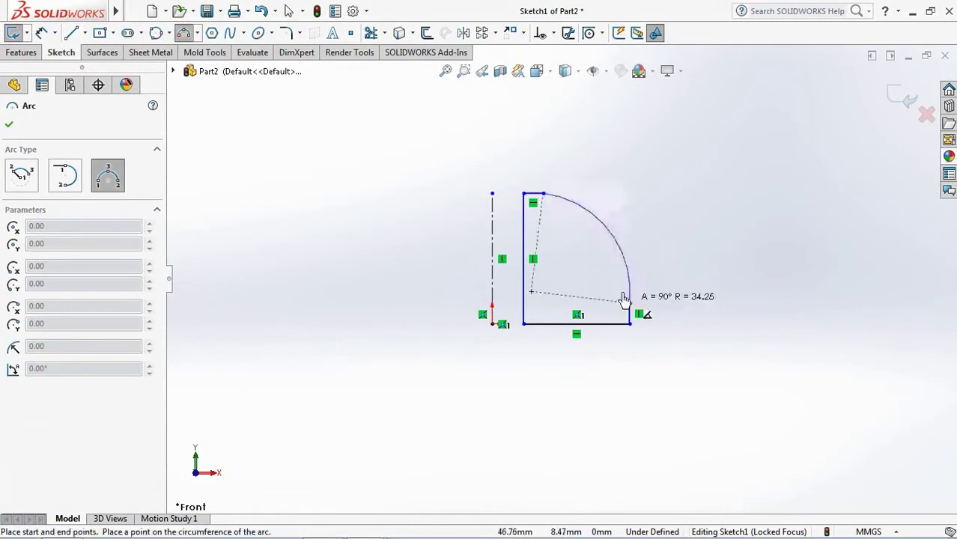
click(587, 284)
right_click(595, 284)
click(621, 286)
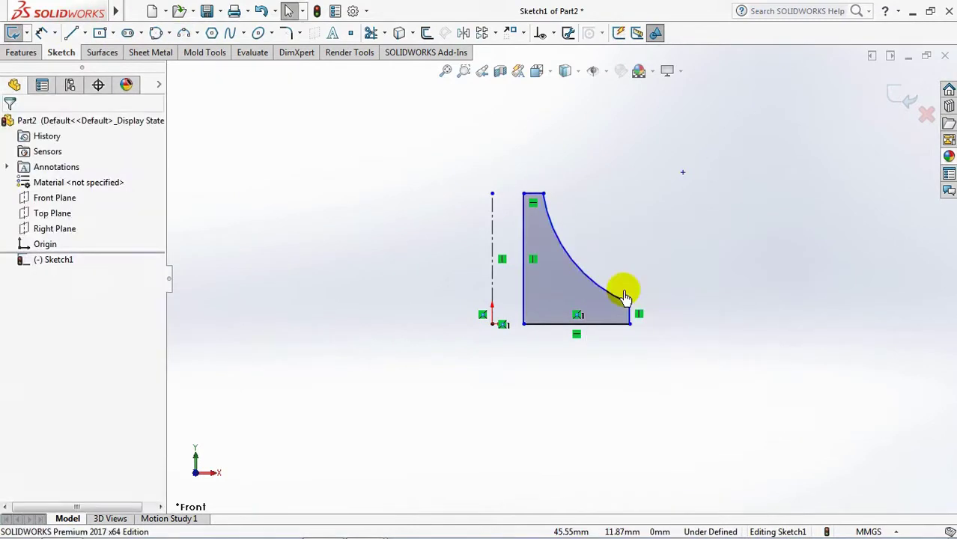
Step: Dimension the profile's inner edge at 8 mm and its outer edge at 53 mm from the centerline
click(512, 324)
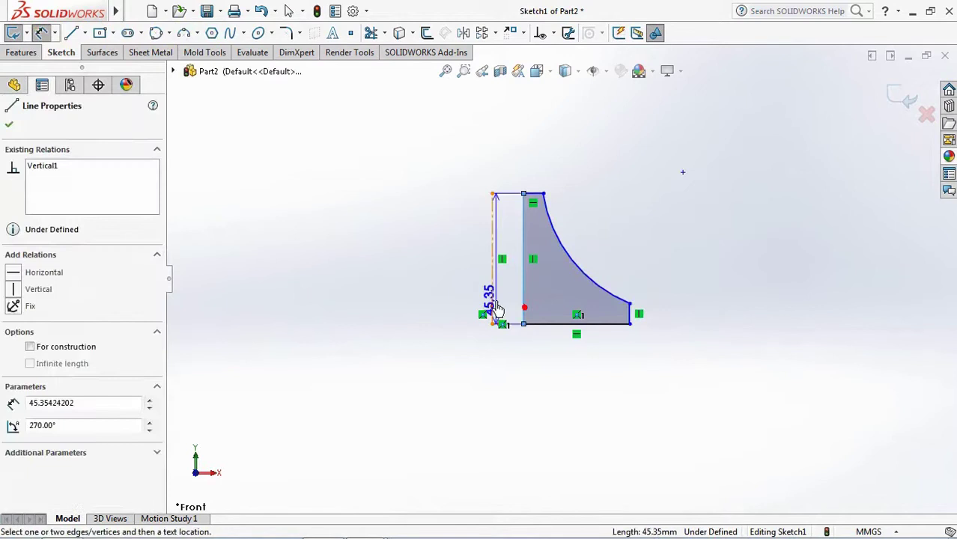
click(508, 376)
text(8)
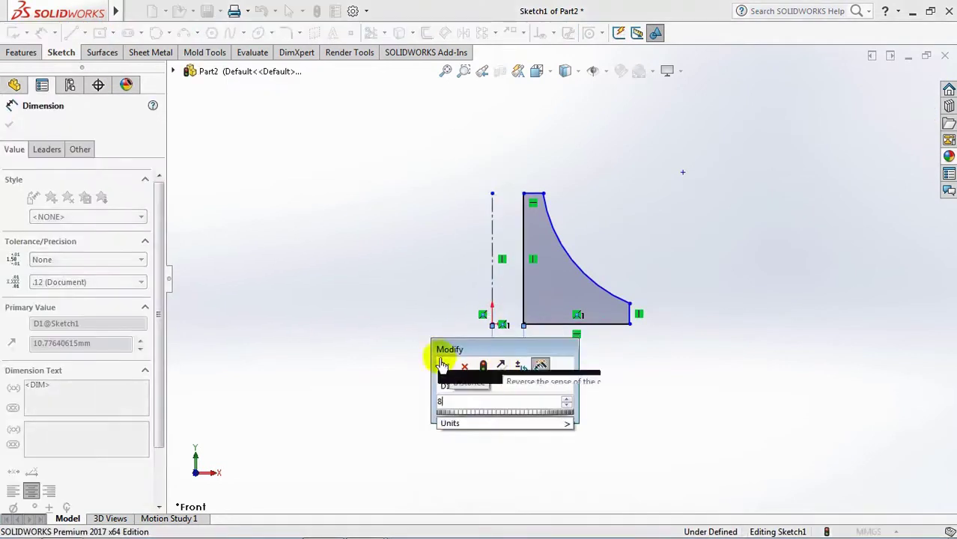
click(444, 366)
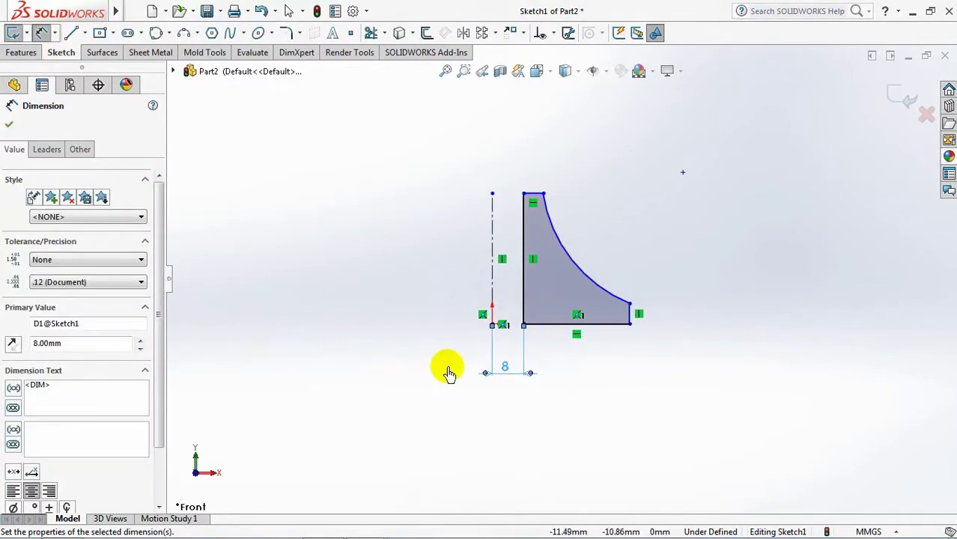
click(627, 323)
click(558, 378)
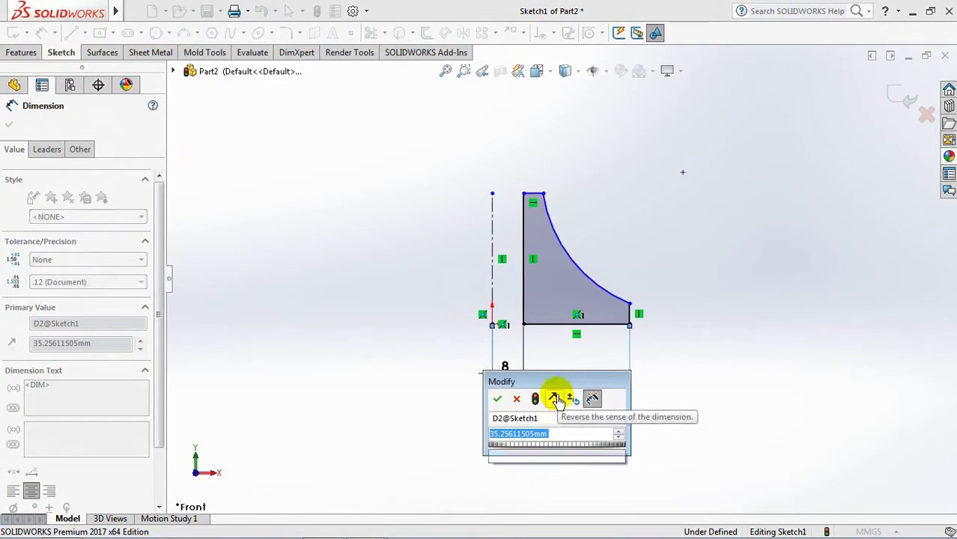
text(53)
click(497, 399)
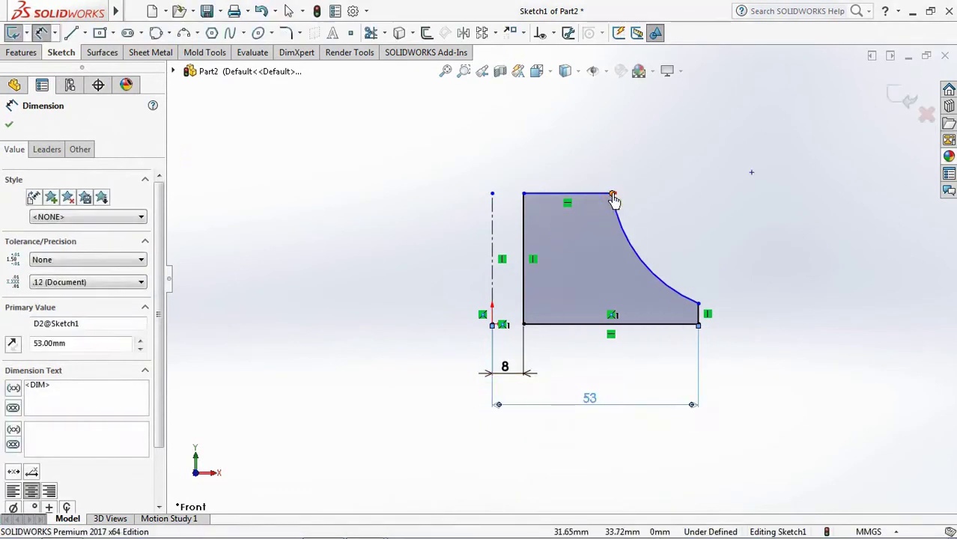
Step: Dimension the outer end of the short upper line at 13.5 mm from the centerline
click(612, 198)
click(555, 149)
text(1)
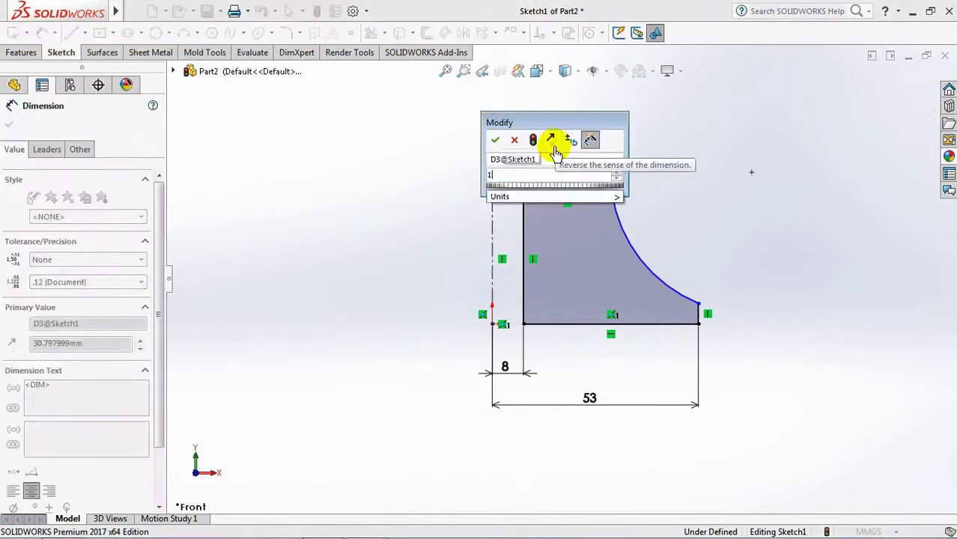
text(3.5)
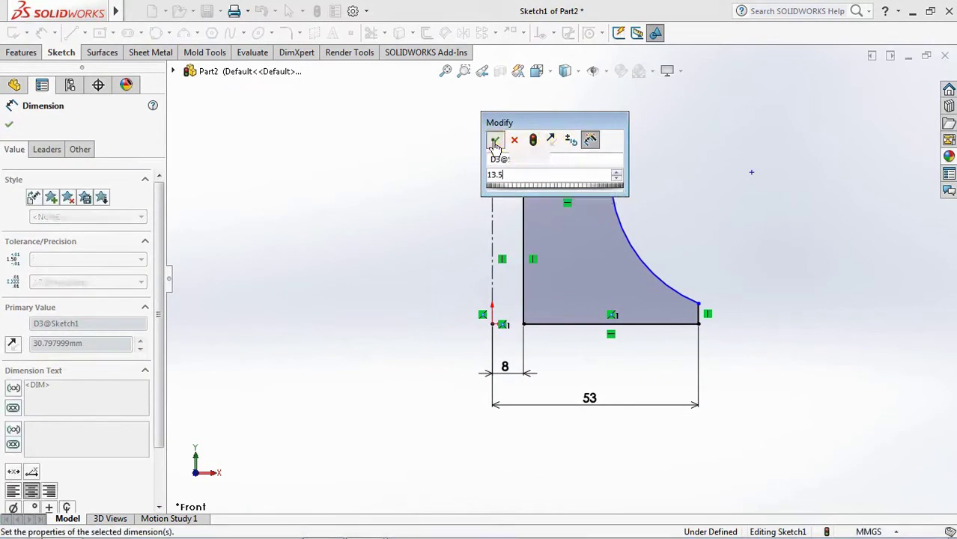
click(494, 142)
click(398, 154)
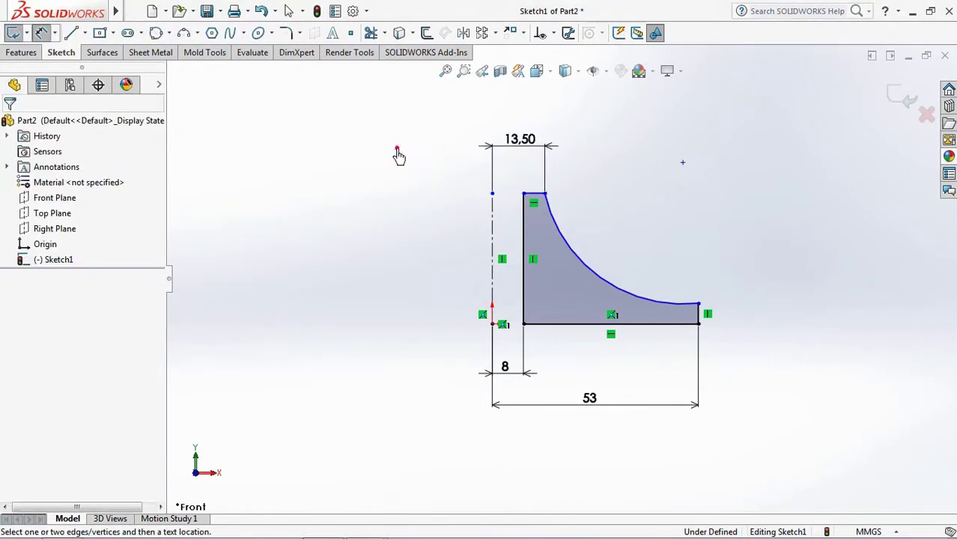
Step: Dimension the inner vertical edge at 33 mm and the concave arc's radius at 40 mm
click(522, 224)
click(451, 267)
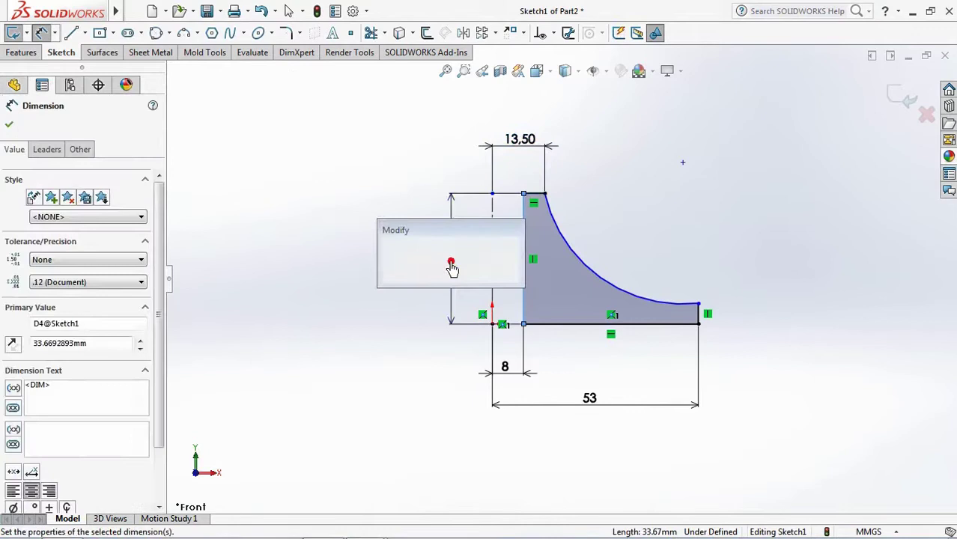
text(33)
click(391, 254)
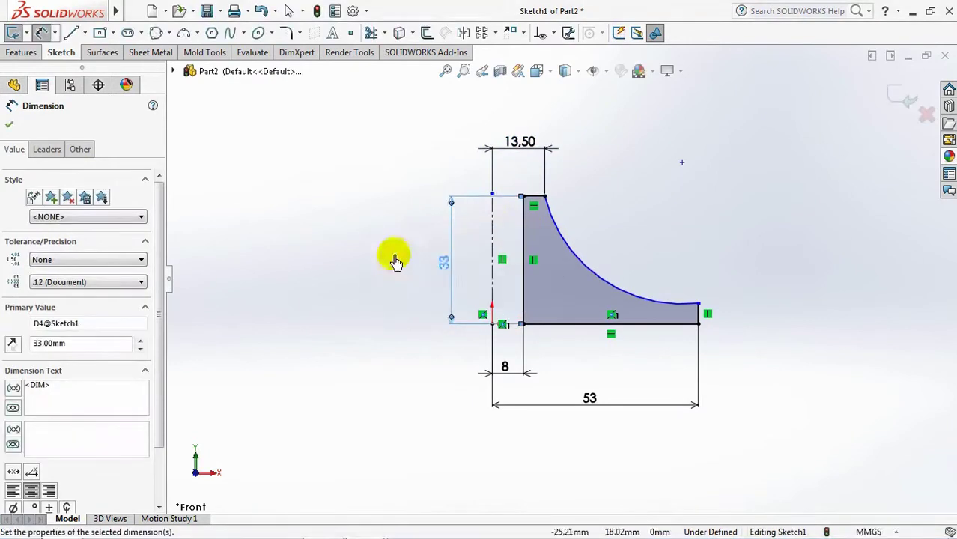
click(572, 274)
click(630, 208)
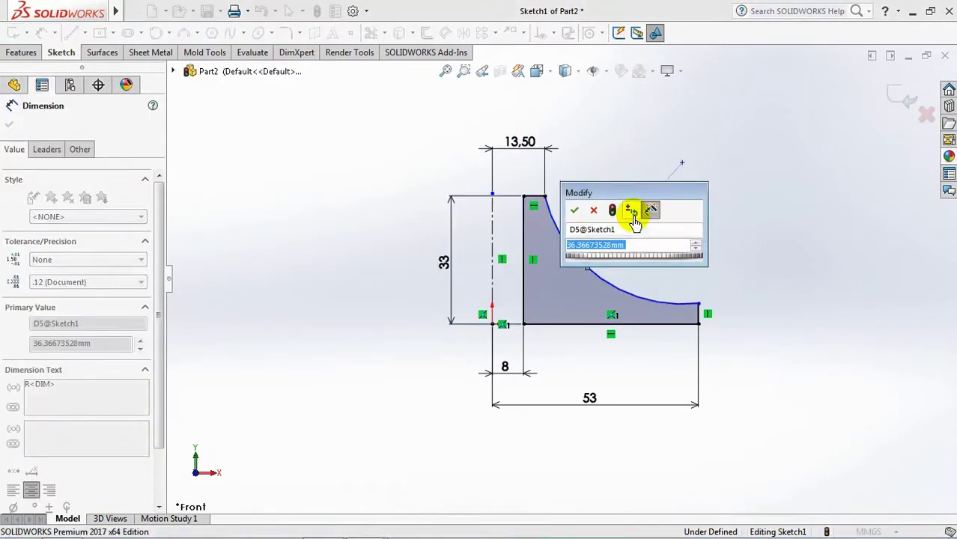
text(40)
click(573, 210)
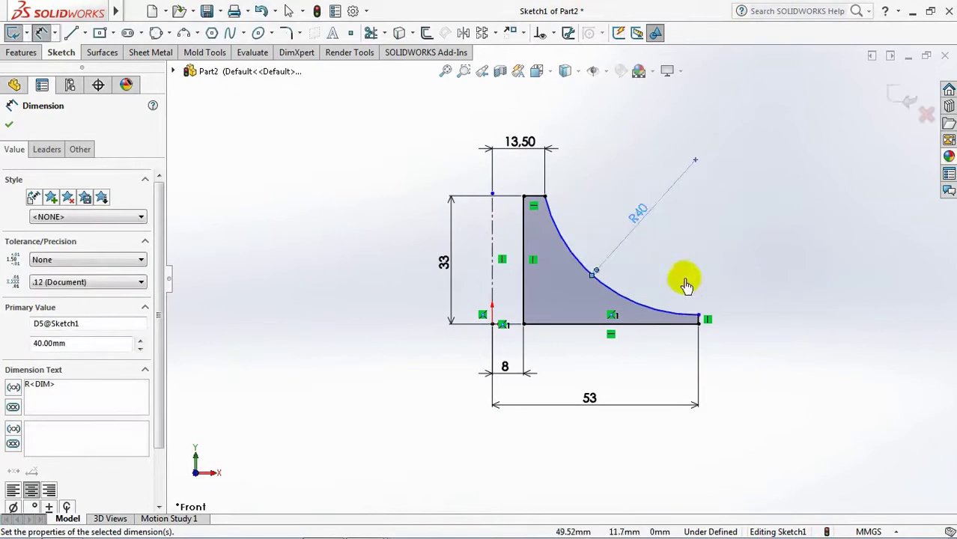
Step: Dimension the height of the profile's short outer edge at 4 mm
scroll(693, 296, down, 1)
click(690, 335)
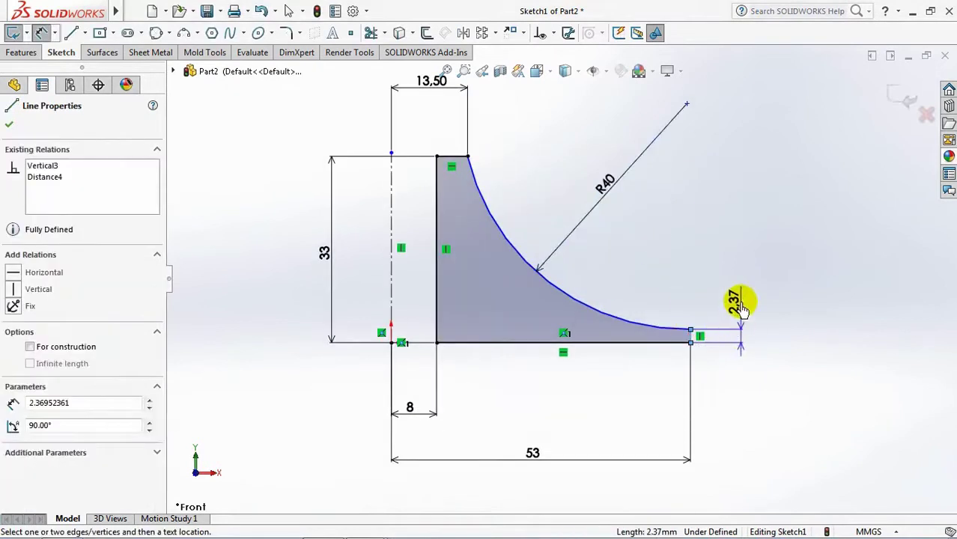
click(740, 304)
text(4)
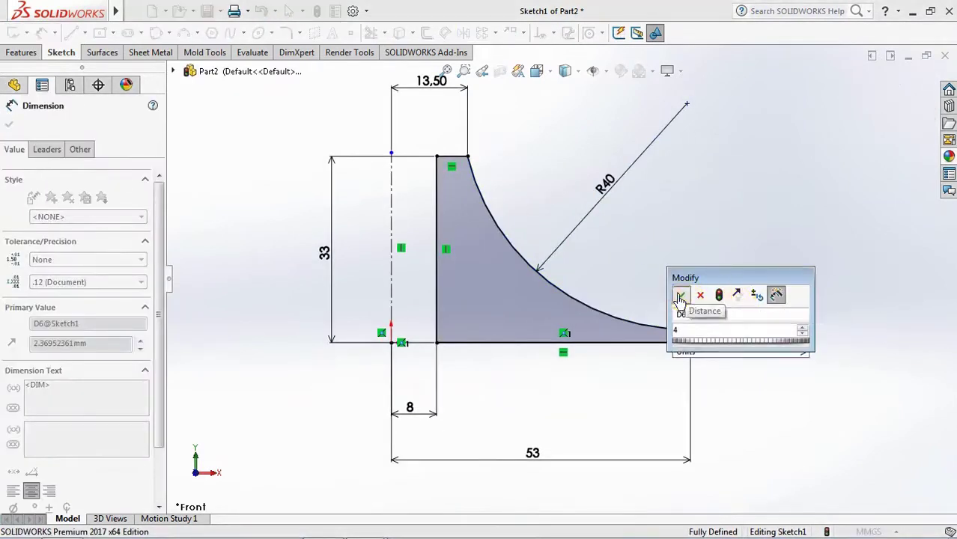
click(679, 294)
scroll(679, 299, up, 2)
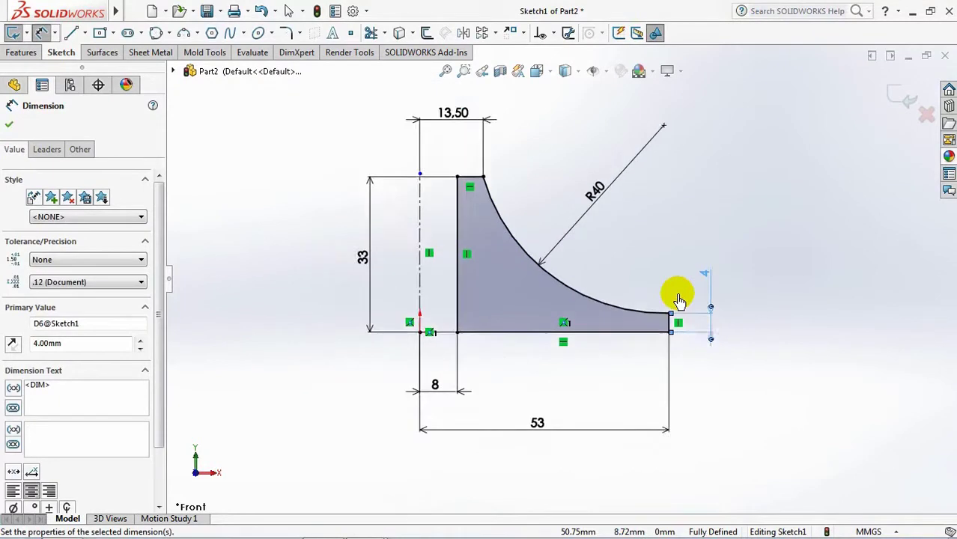
click(333, 214)
Step: Add a 3 mm equal-distance sketch chamfer at the corner between the base line and the inner vertical line
click(300, 34)
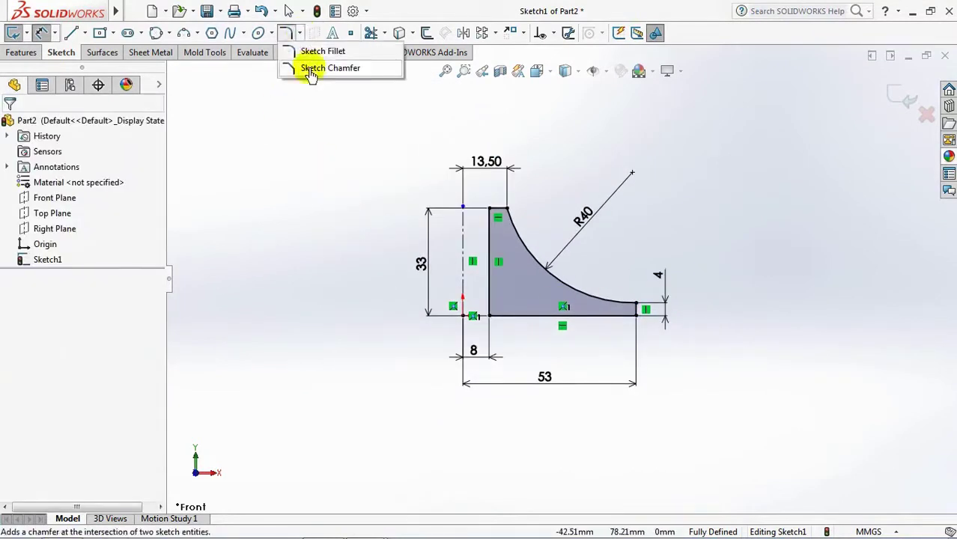
click(311, 67)
scroll(520, 323, down, 3)
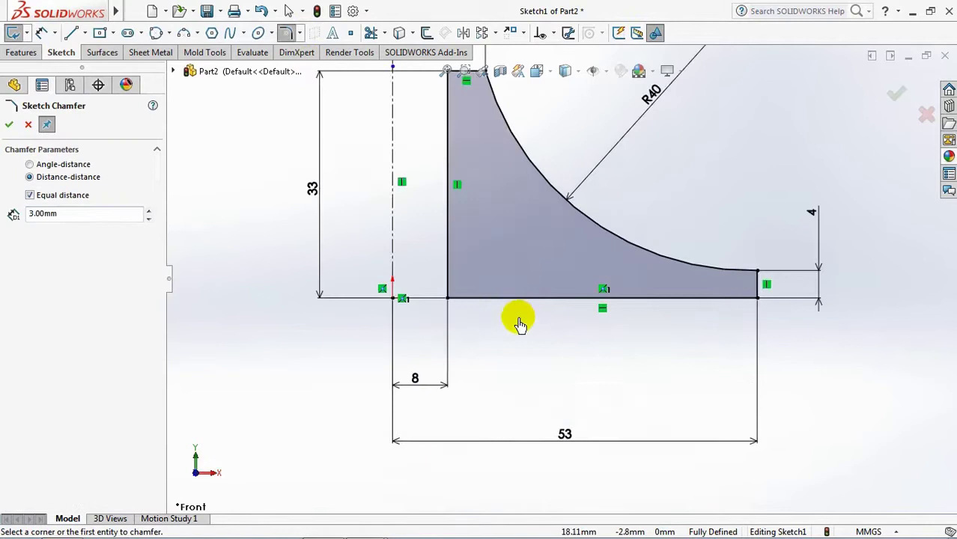
click(467, 301)
click(448, 281)
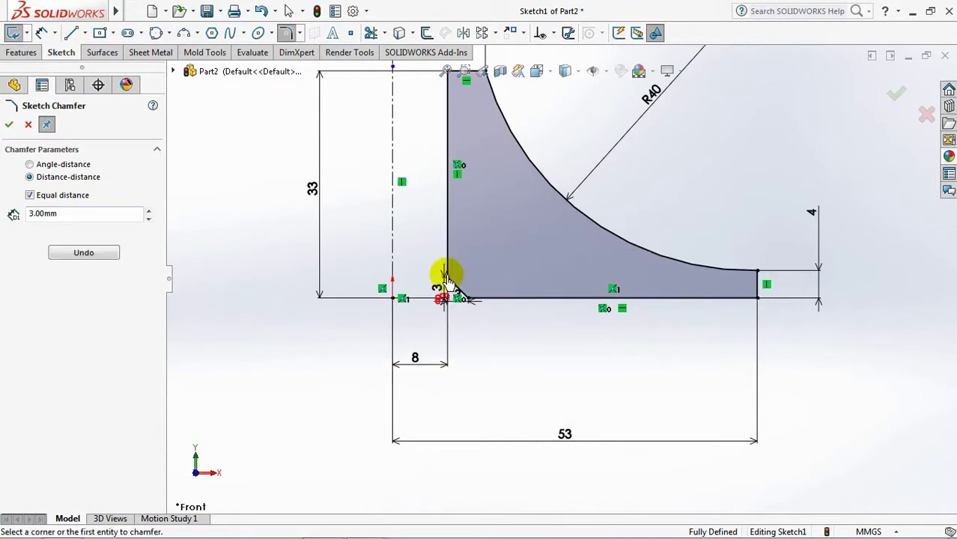
key(Escape)
Step: Finish the sketch and revolve the profile around the vertical centerline into the impeller body
scroll(498, 323, up, 3)
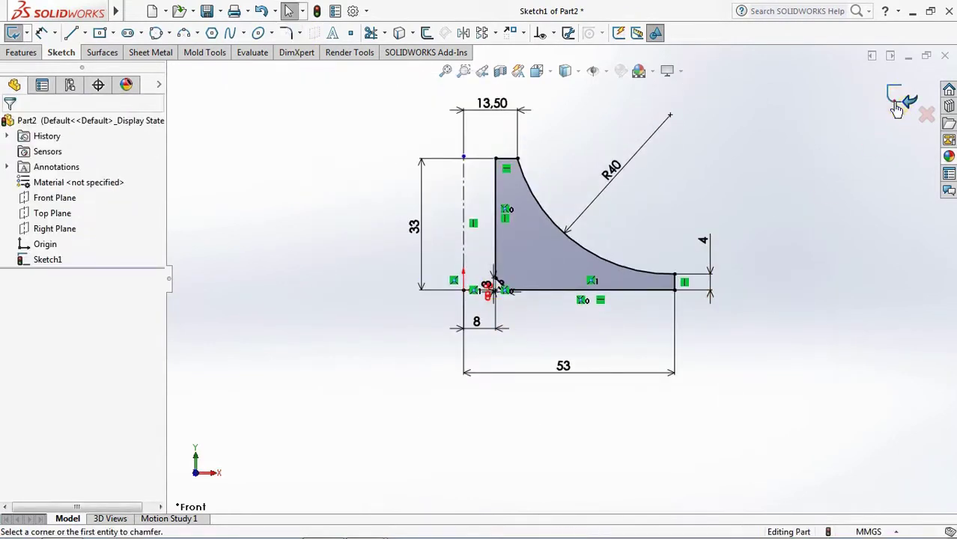
key(r)
click(11, 122)
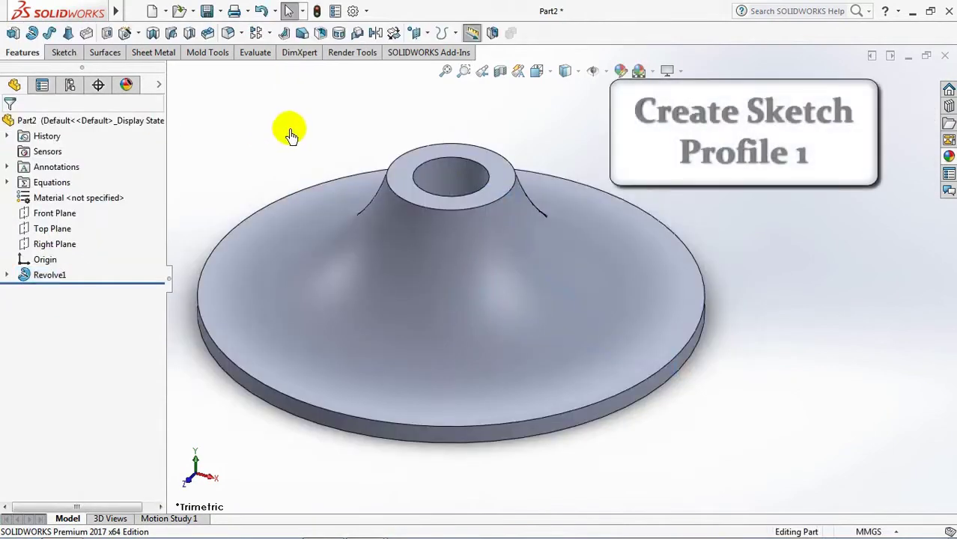
Step: Start a new sketch on the ring-shaped upper face of the impeller hub
click(460, 158)
click(588, 107)
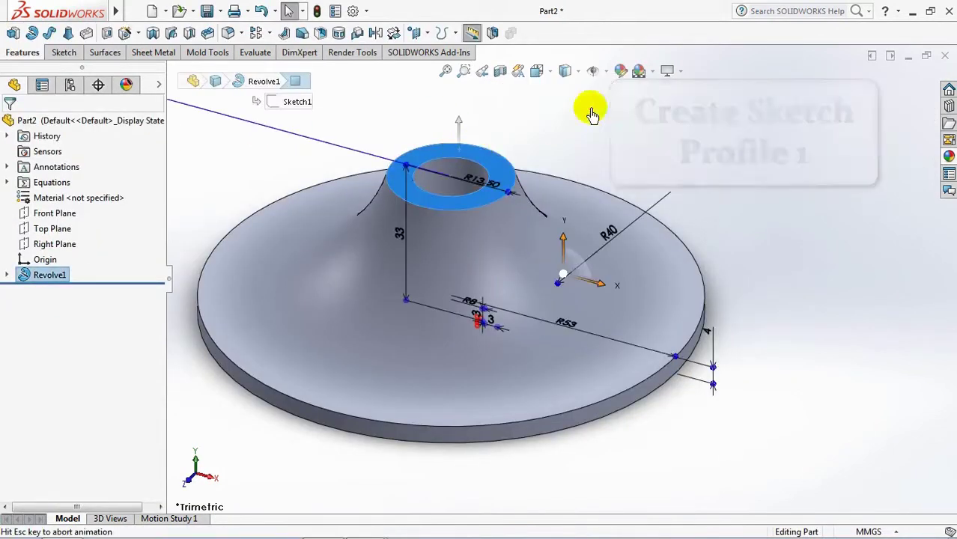
click(64, 53)
click(12, 33)
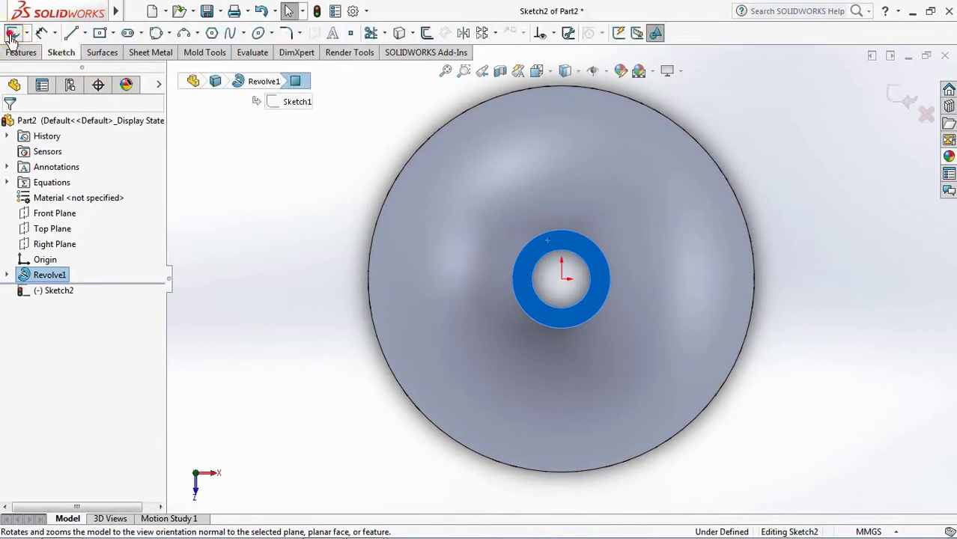
Step: Sketch a horizontal line outward from the hub's outer edge, ending about 26 mm from the origin
click(71, 33)
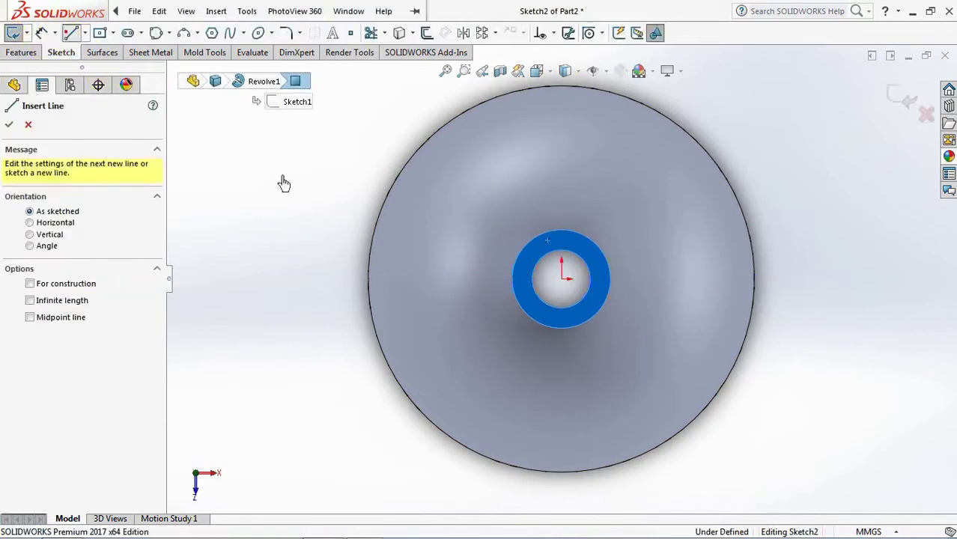
click(610, 281)
click(634, 280)
right_click(659, 281)
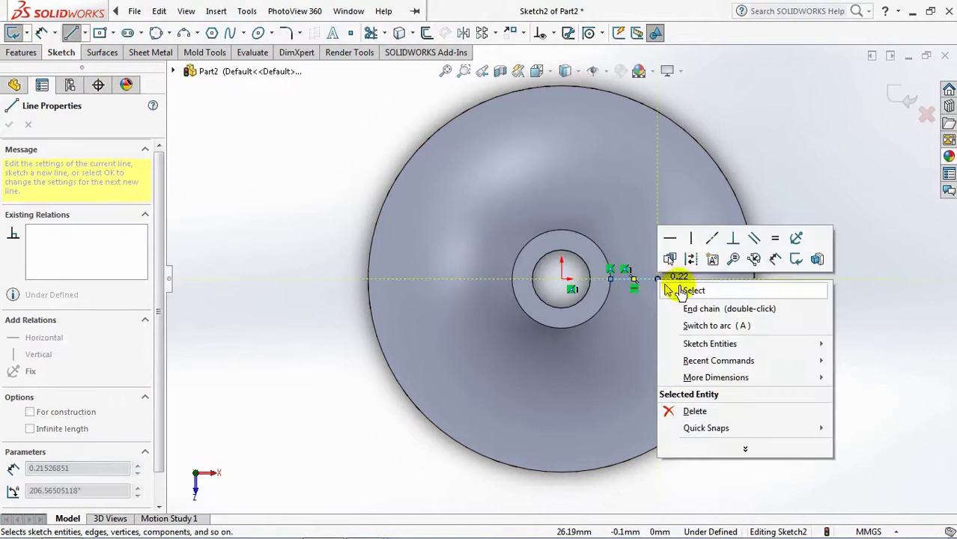
click(690, 290)
Step: Draw a 53 mm centerline from the origin to the disc's outer edge, sloping about 18° below the horizontal
click(84, 33)
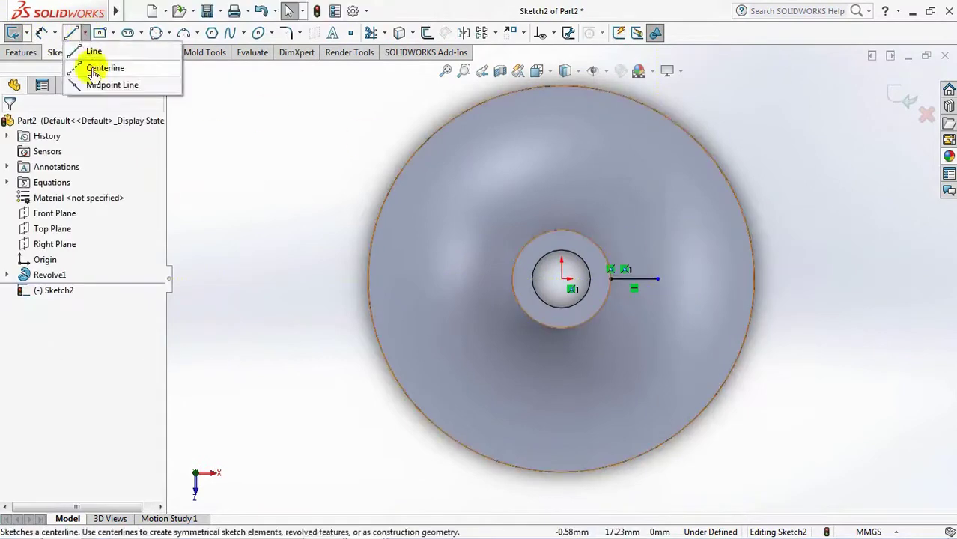
click(81, 65)
click(562, 279)
click(745, 336)
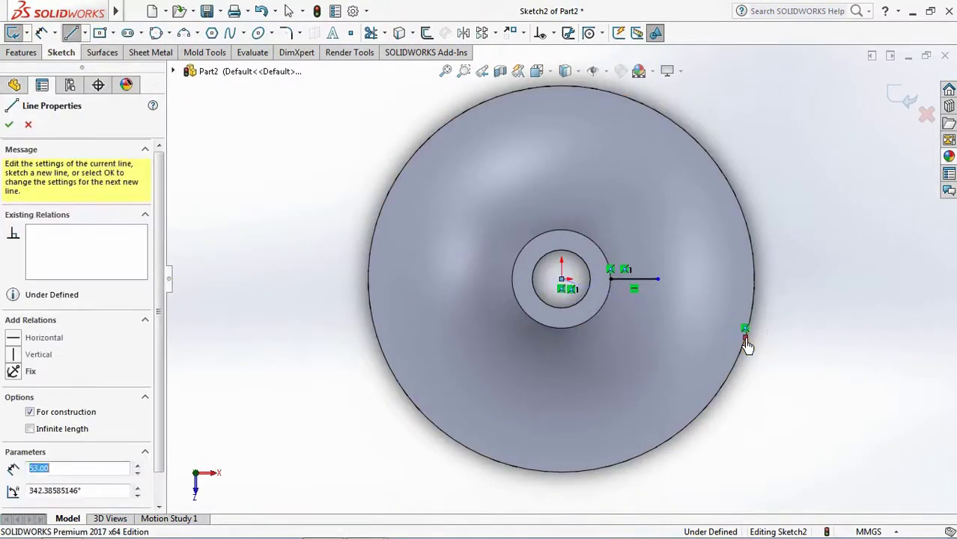
Step: Dimension the horizontal line's outer end 30.5 mm from the origin
right_click(747, 338)
click(782, 316)
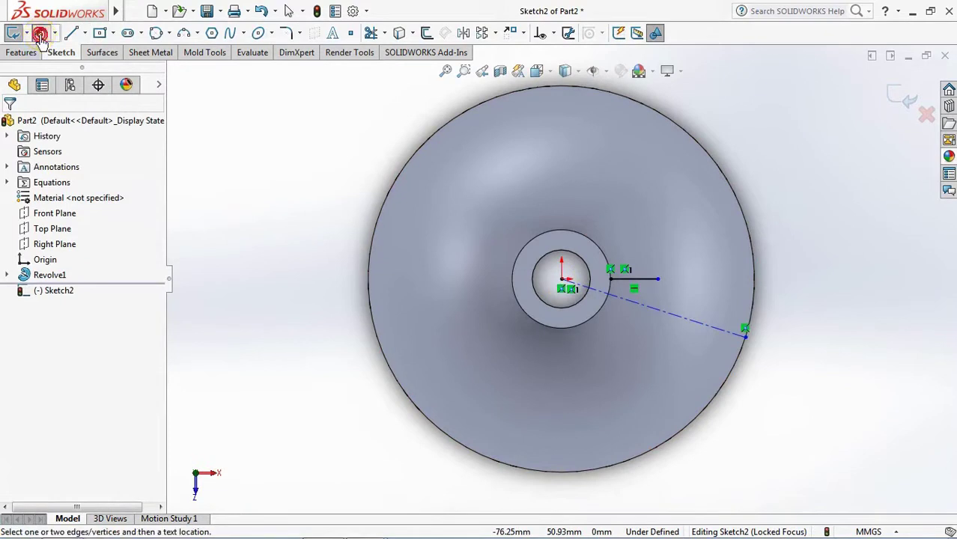
click(563, 282)
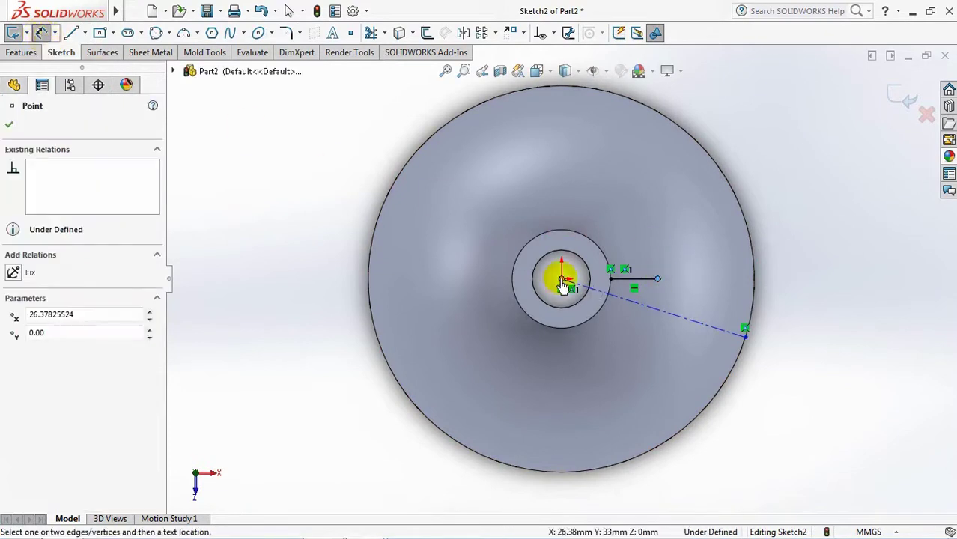
click(594, 218)
text(30.)
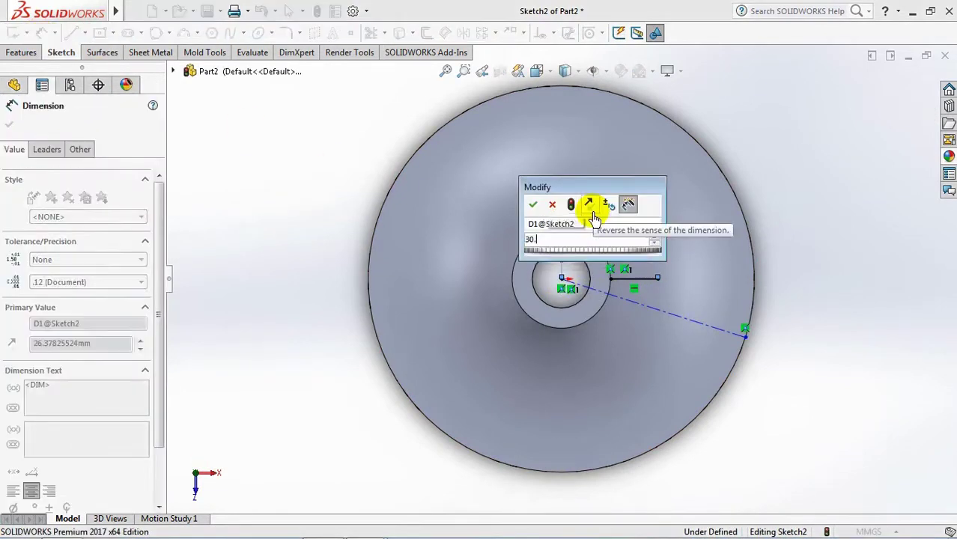
text(5)
key(Return)
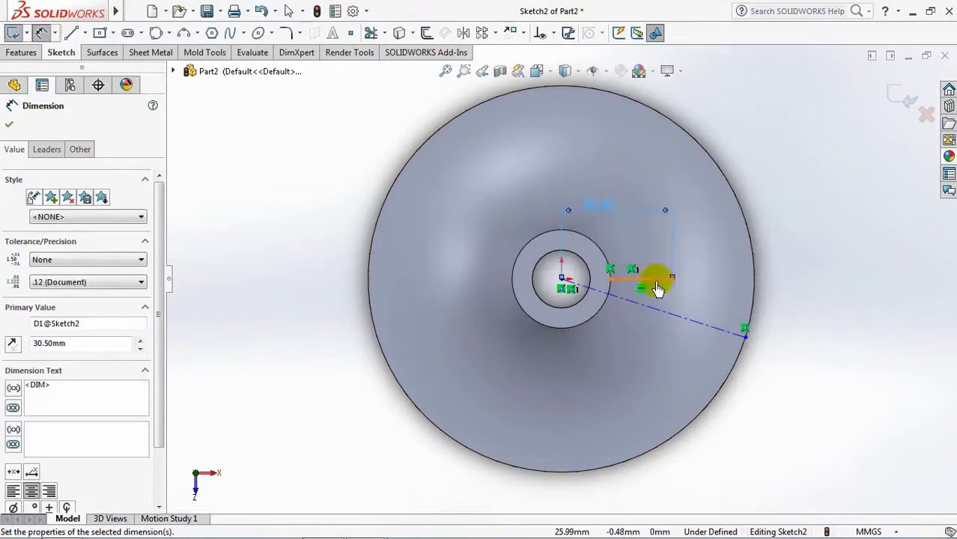
Step: Set the angle between the horizontal line and the sloping centerline to 20° and close the sketch
click(674, 310)
click(799, 323)
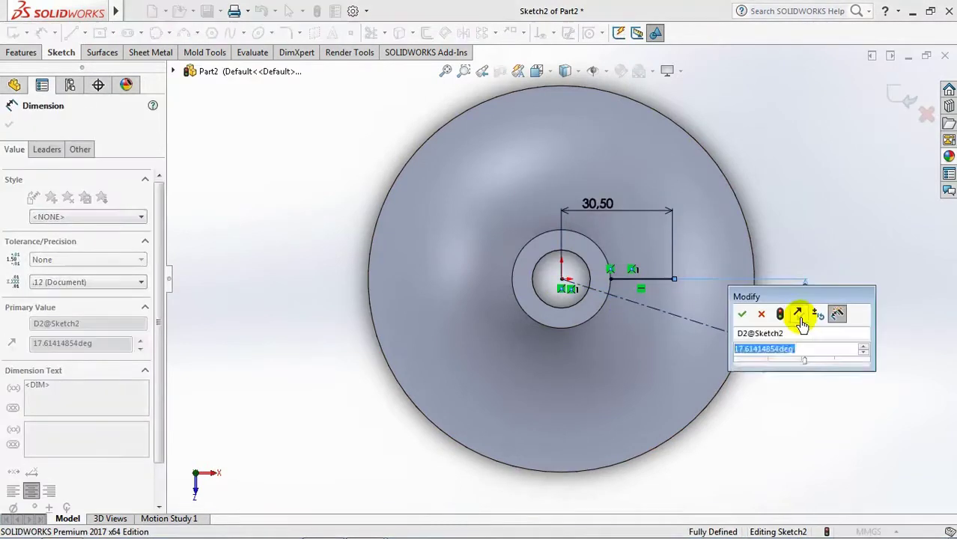
text(20)
click(742, 315)
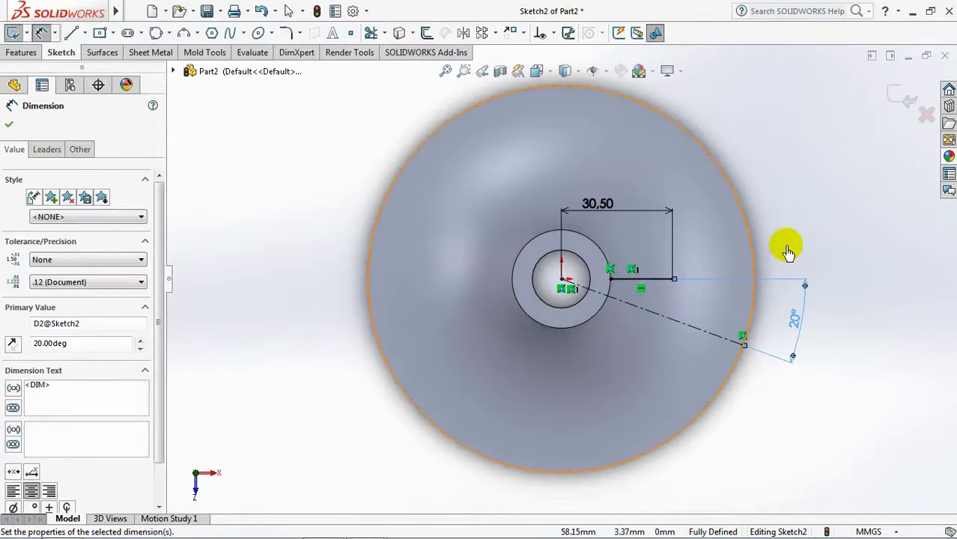
click(894, 102)
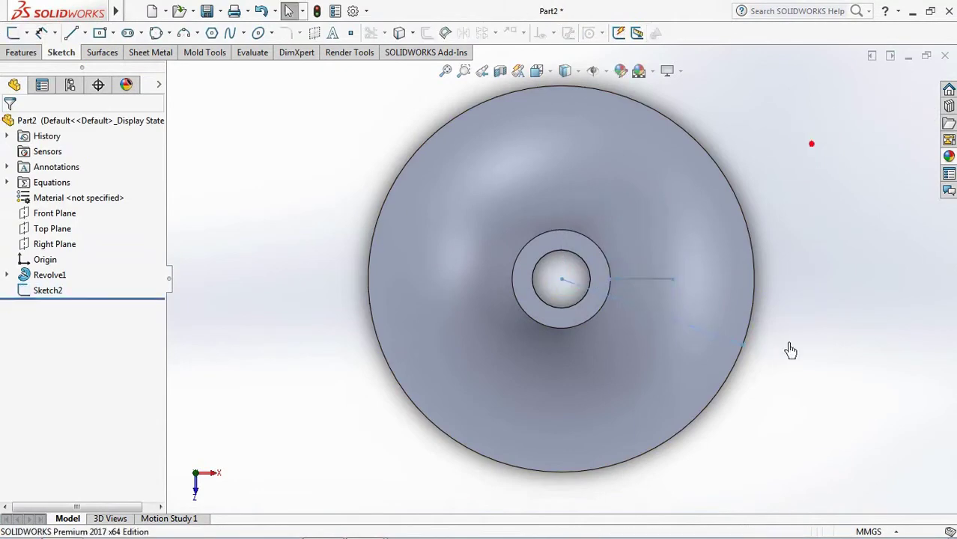
Step: Create a reference plane through the sloping centerline, perpendicular to the hub's ring-shaped upper face
middle_drag(791, 351, 794, 248)
click(21, 52)
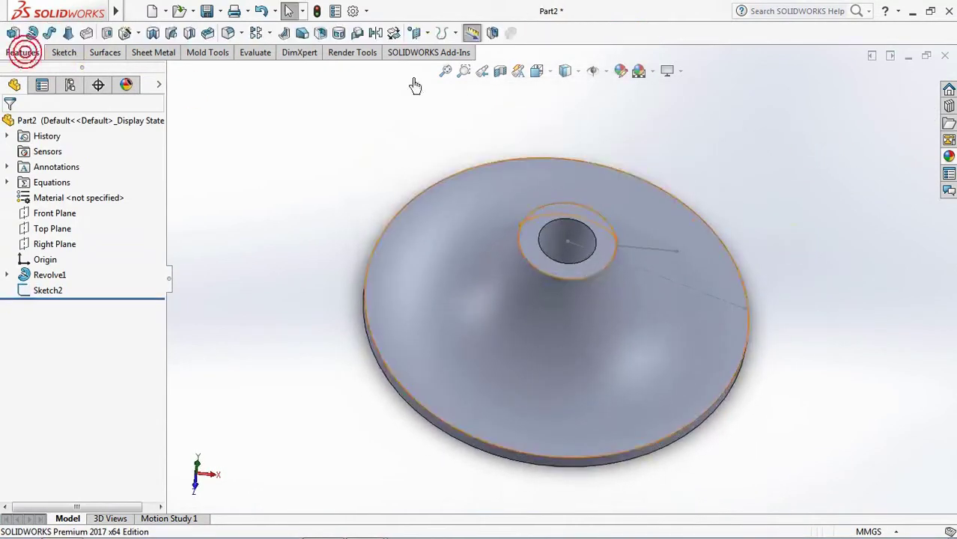
click(417, 32)
click(432, 62)
click(558, 219)
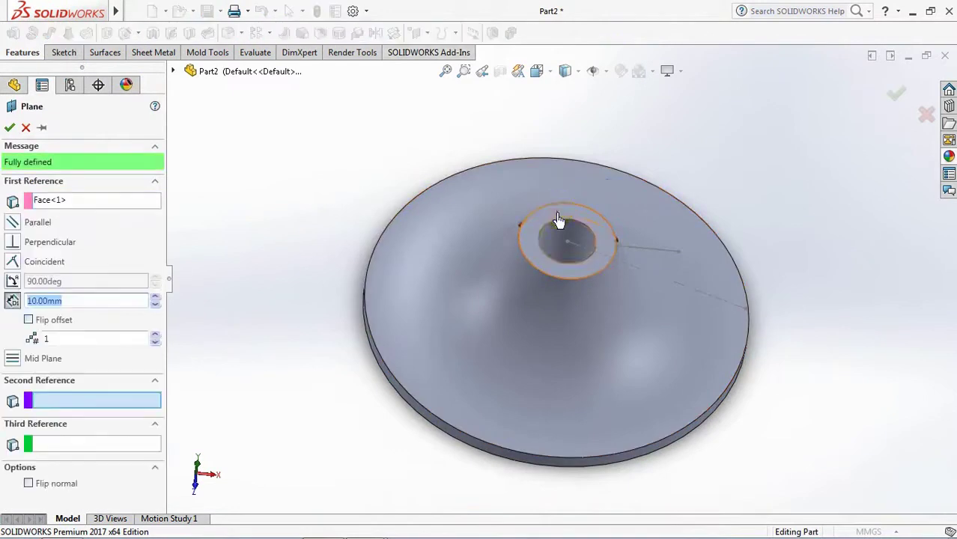
click(679, 292)
key(Return)
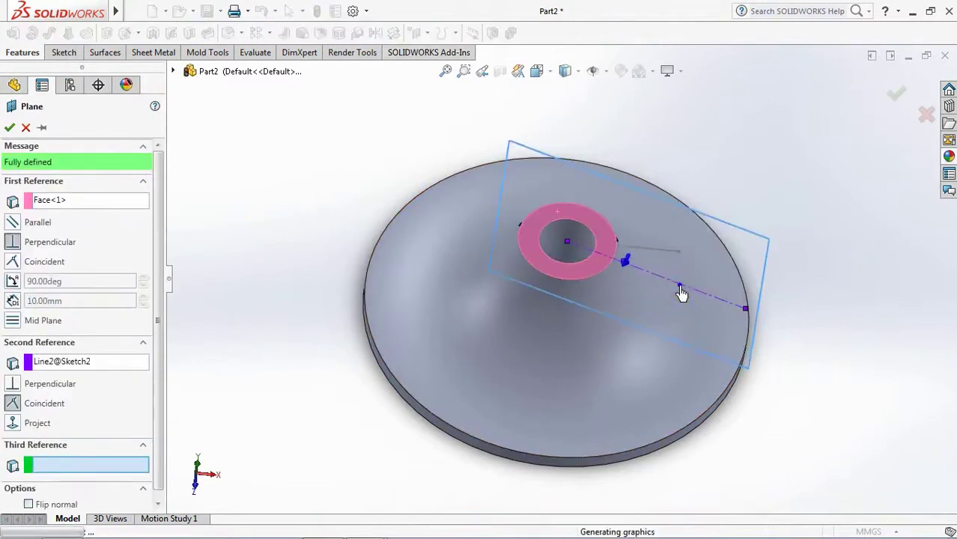
Step: Start a sketch on the new plane and draw a vertical line about 4.3 mm up from the disc's upper outer corner
click(50, 53)
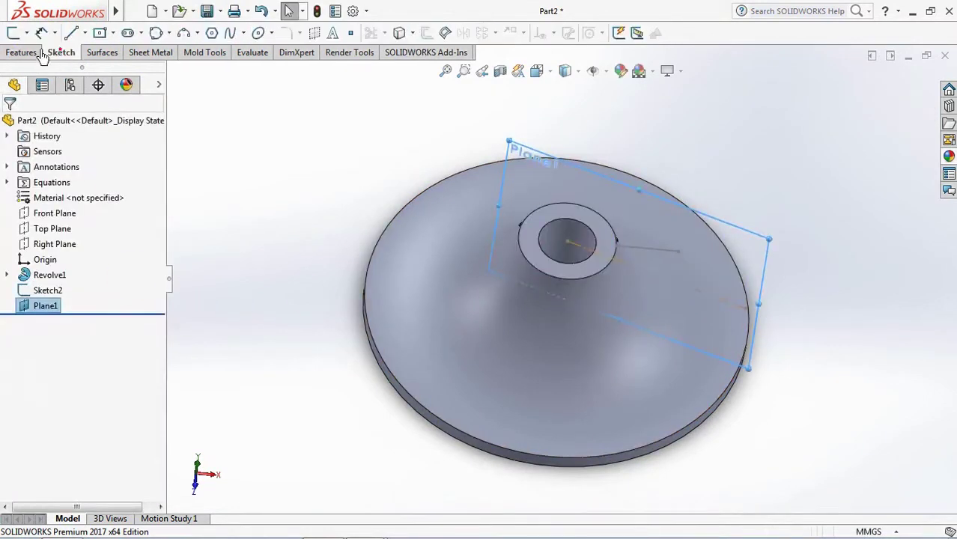
click(13, 35)
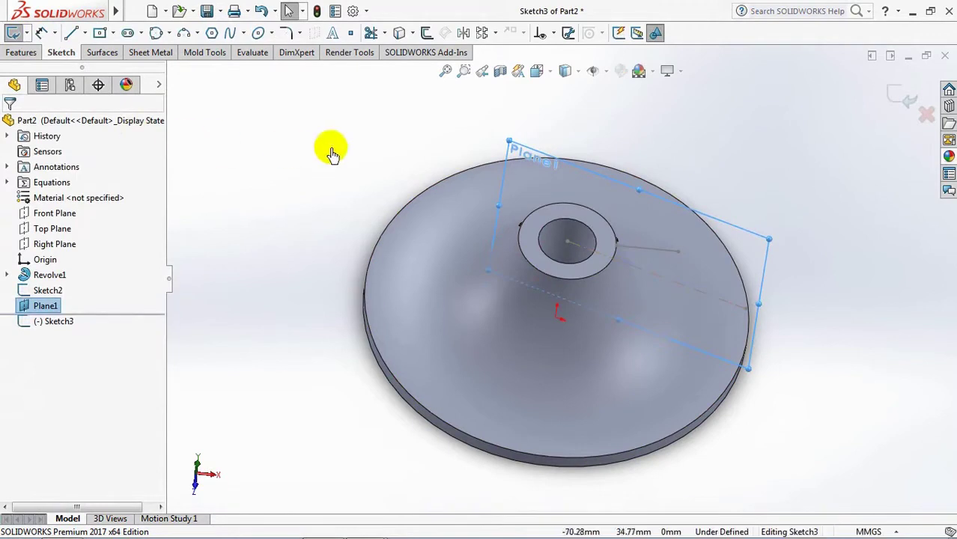
click(551, 72)
click(551, 128)
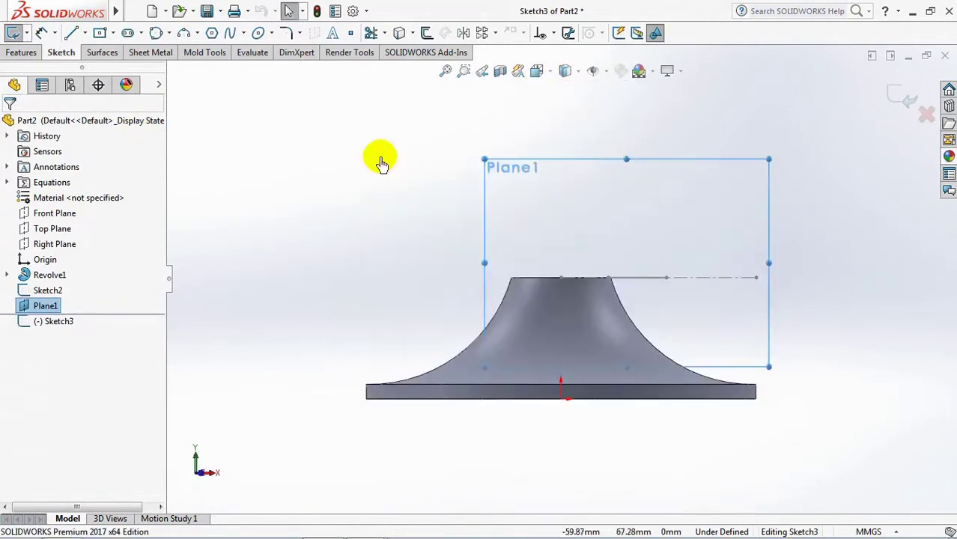
click(72, 33)
scroll(715, 374, down, 3)
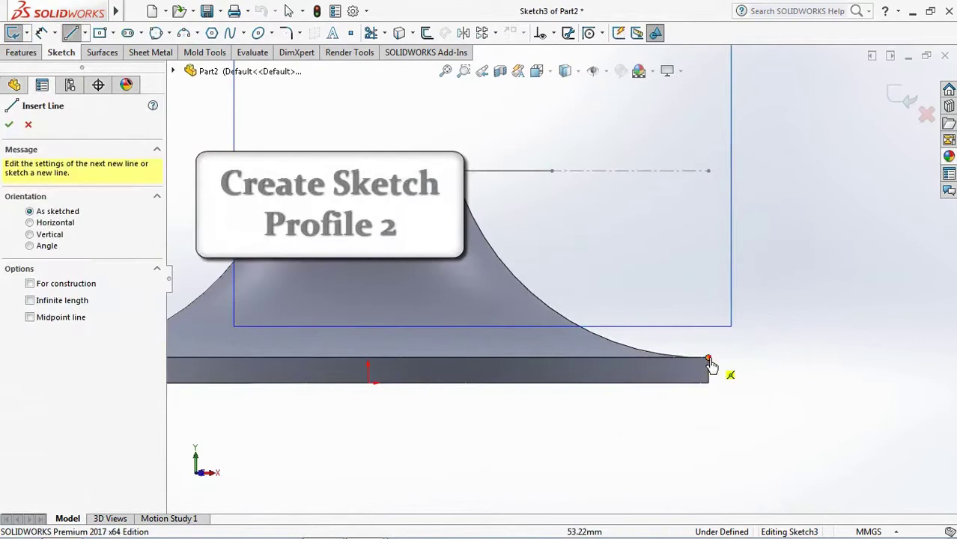
click(709, 360)
click(708, 327)
Step: Set the short vertical line's length to 4 mm and close the sketch
click(41, 32)
click(704, 346)
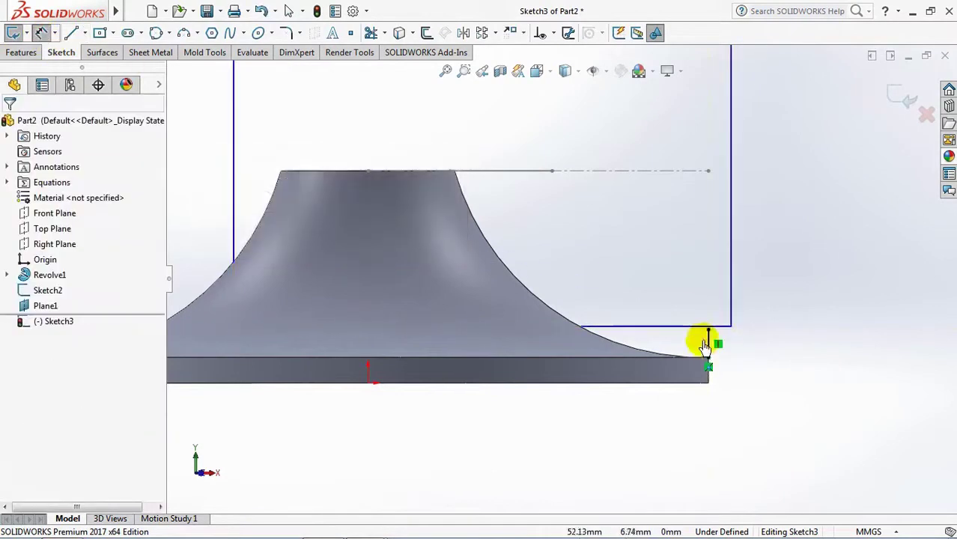
click(756, 346)
text(4)
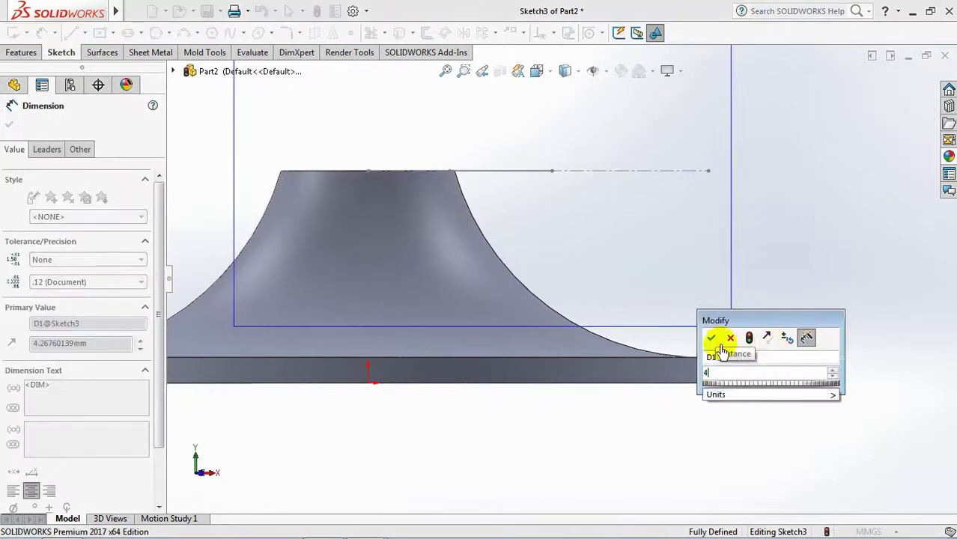
click(711, 338)
mouse_move(829, 300)
middle_down()
mouse_move(803, 352)
mouse_move(871, 273)
middle_up()
click(887, 101)
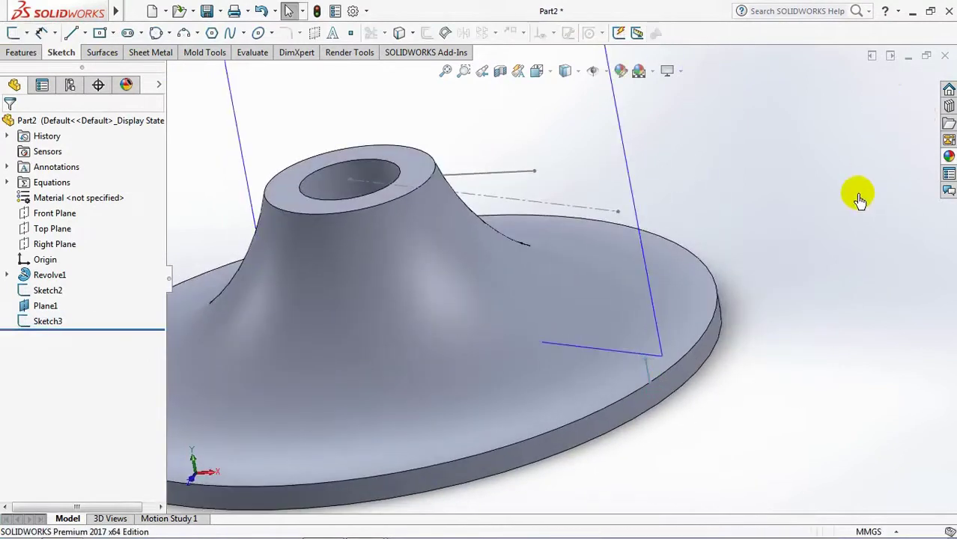
key(f)
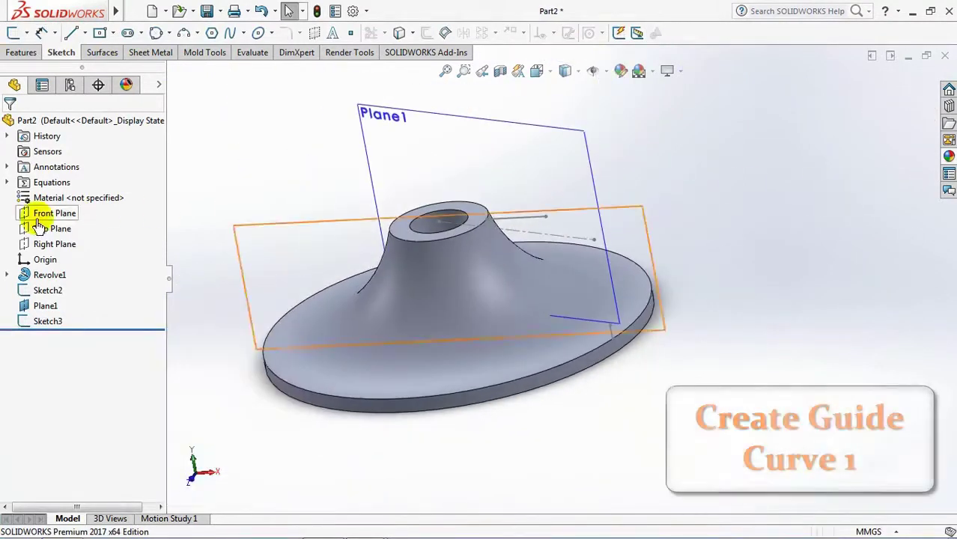
Step: Start a sketch on the Top Plane and draw a two-point spline from the hub's outer edge to the centerline's end on the disc rim
click(51, 228)
click(111, 212)
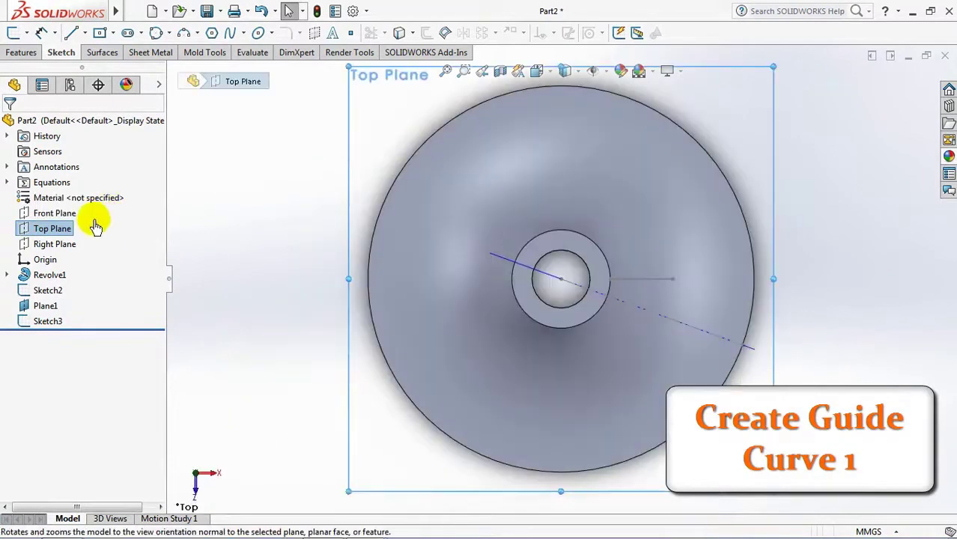
click(13, 33)
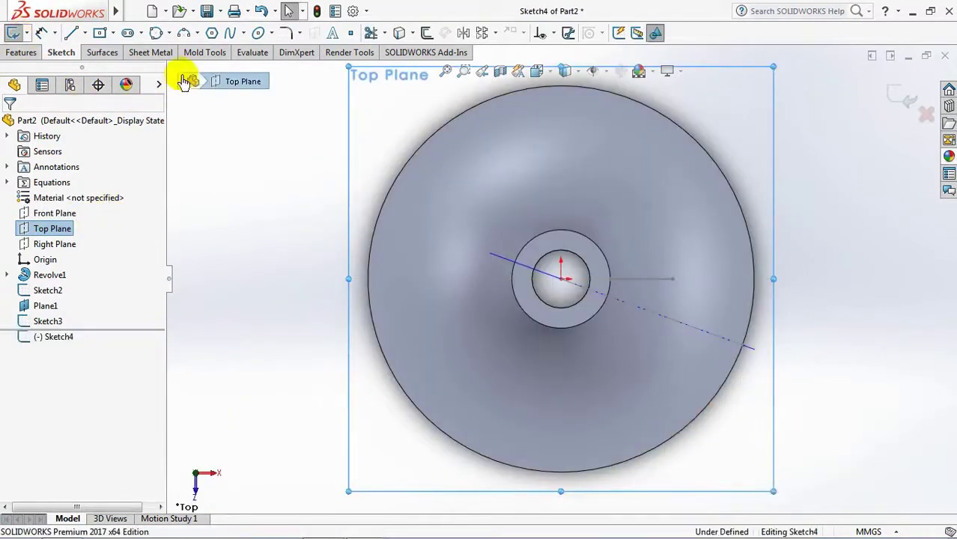
click(627, 290)
click(744, 347)
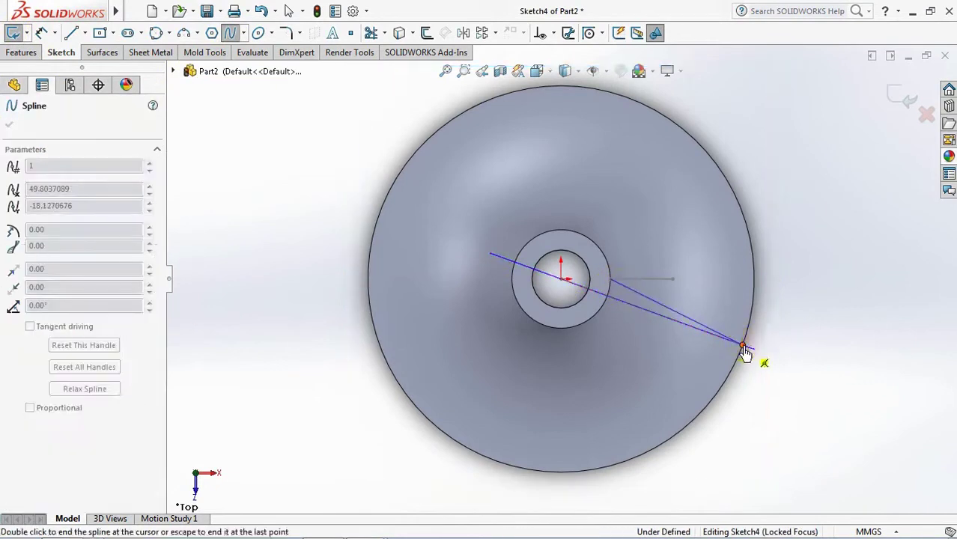
right_click(747, 347)
click(760, 356)
Step: Bend the spline into a shallow S-curve using its two end tangent handles, and close the sketch
scroll(763, 352, down, 3)
scroll(671, 273, down, 2)
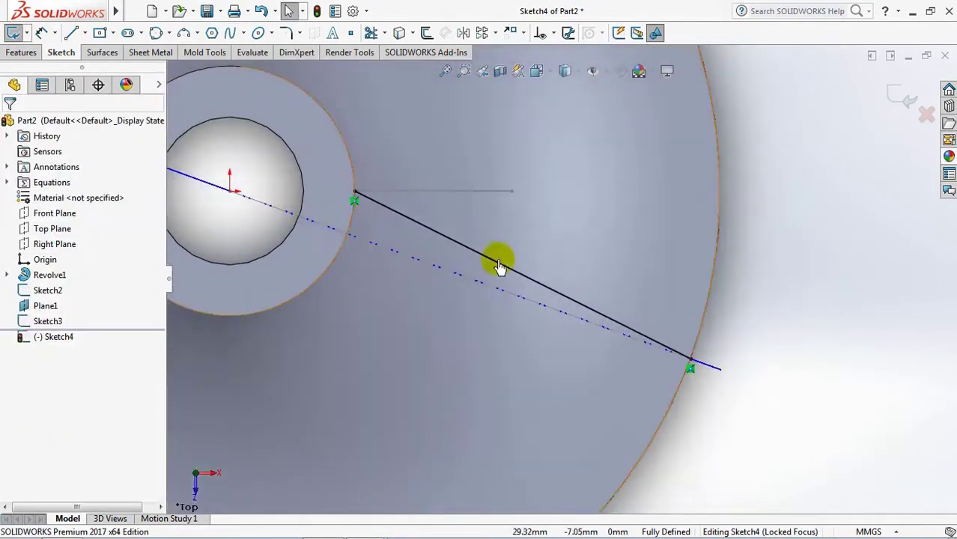
click(498, 268)
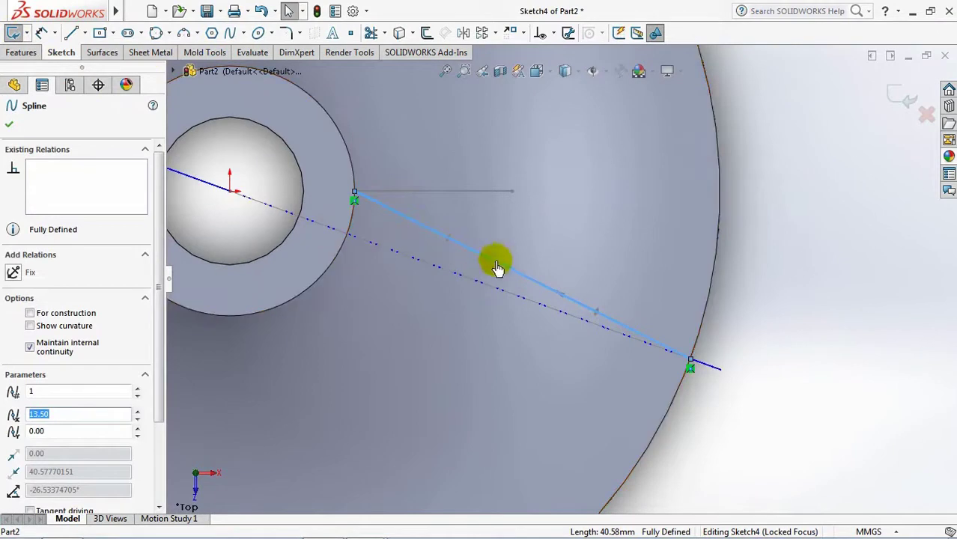
drag(477, 270, 634, 305)
drag(403, 232, 407, 254)
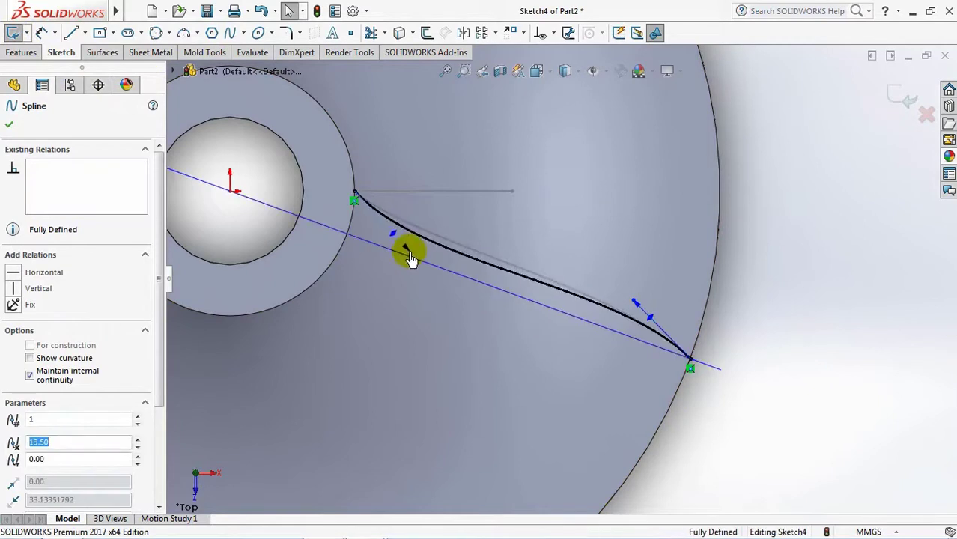
click(907, 97)
click(815, 183)
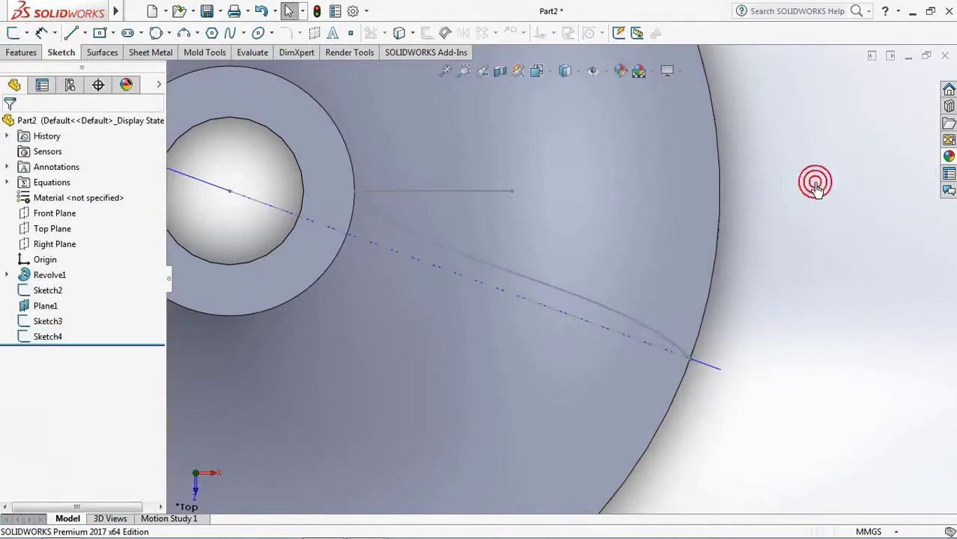
Step: Project the spline sketch onto the impeller's curved upper face as a curve, and hide the reference plane
key(z)
mouse_move(765, 293)
middle_down()
mouse_move(762, 231)
mouse_move(641, 267)
middle_up()
click(45, 337)
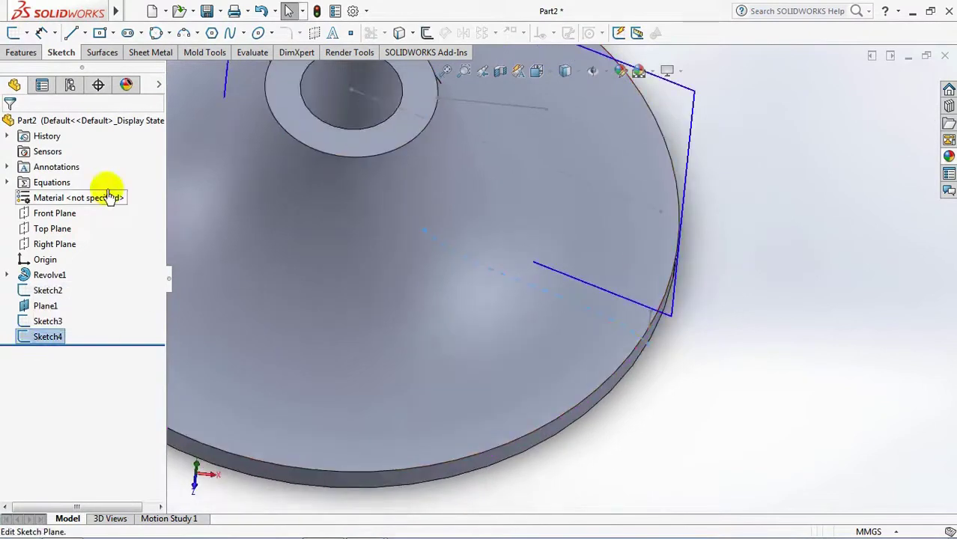
click(102, 53)
click(457, 36)
click(470, 68)
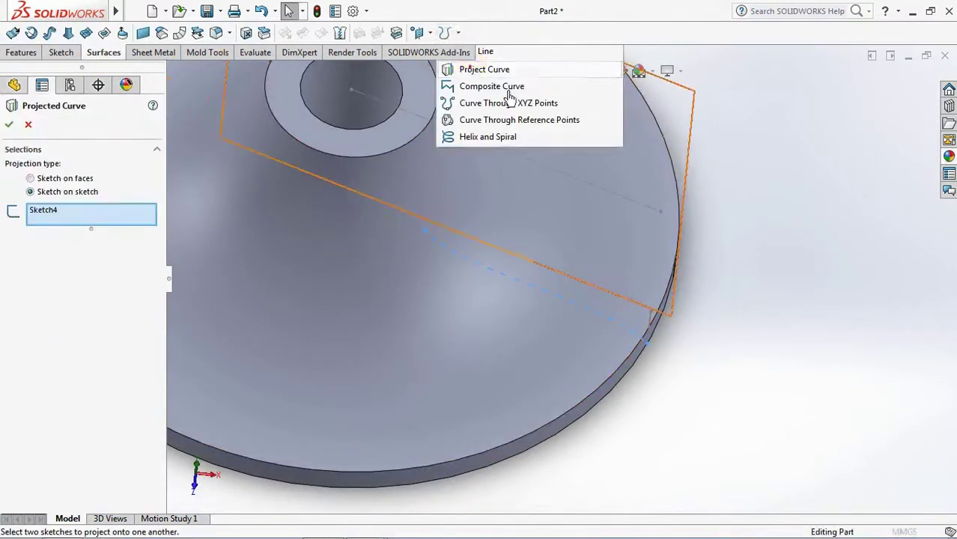
scroll(630, 202, up, 3)
click(30, 179)
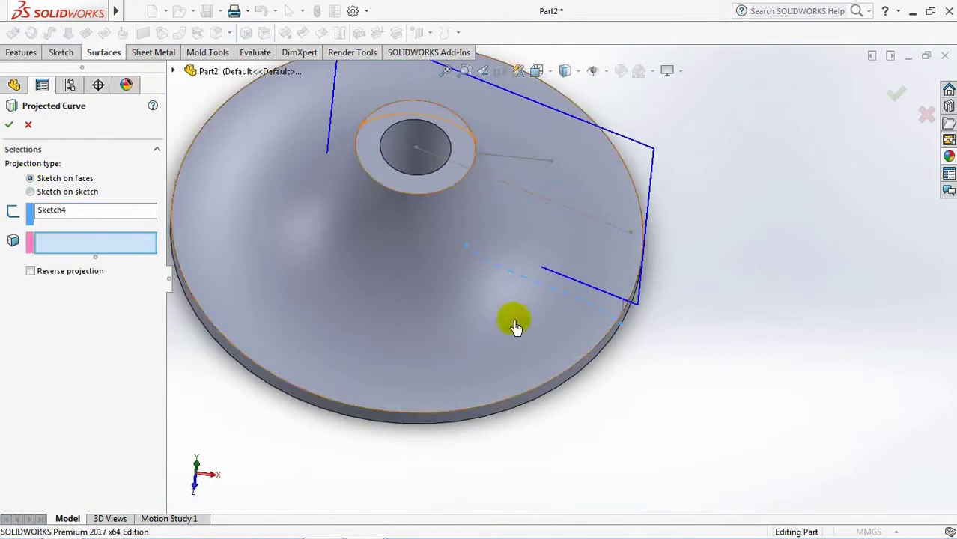
click(514, 324)
key(Return)
click(699, 365)
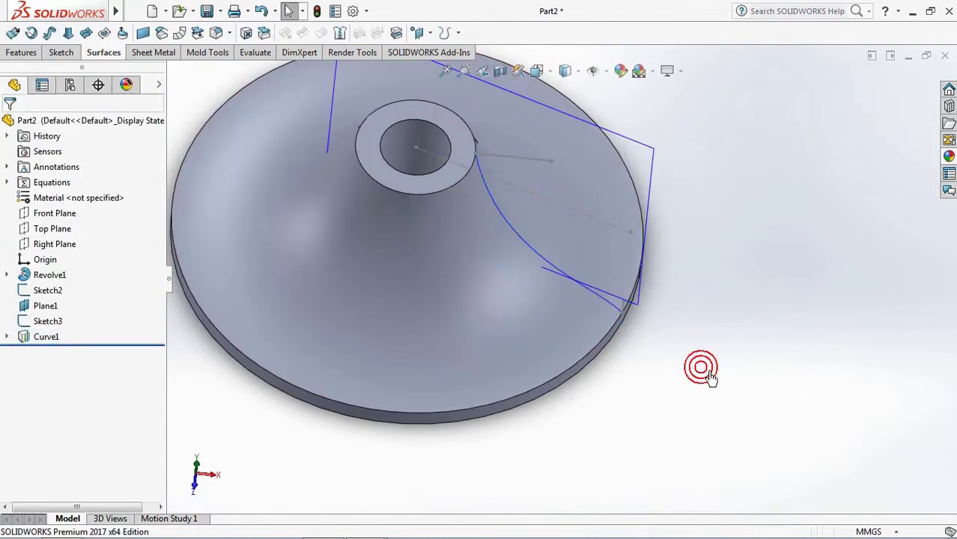
click(649, 169)
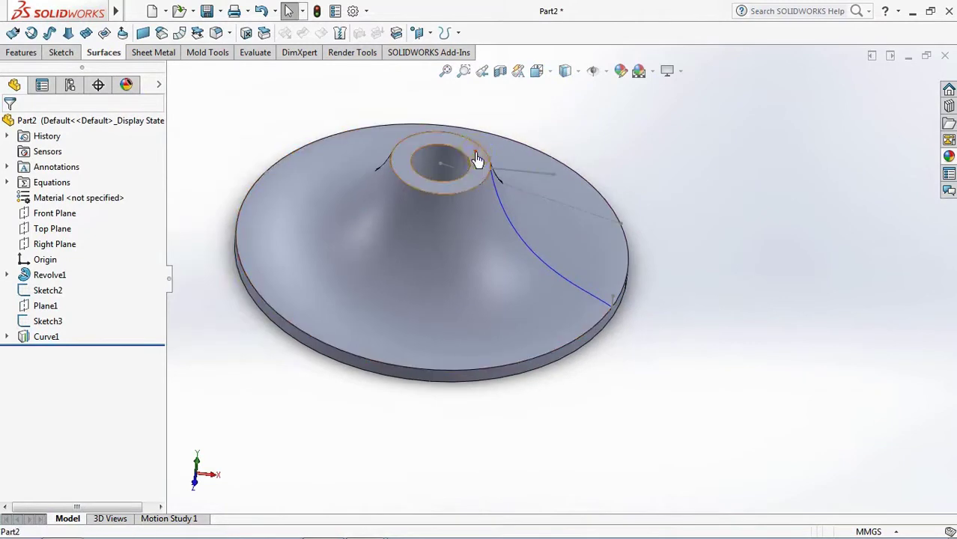
Step: Start a new sketch on the hub's ring-shaped upper face, viewed straight on
double_click(482, 153)
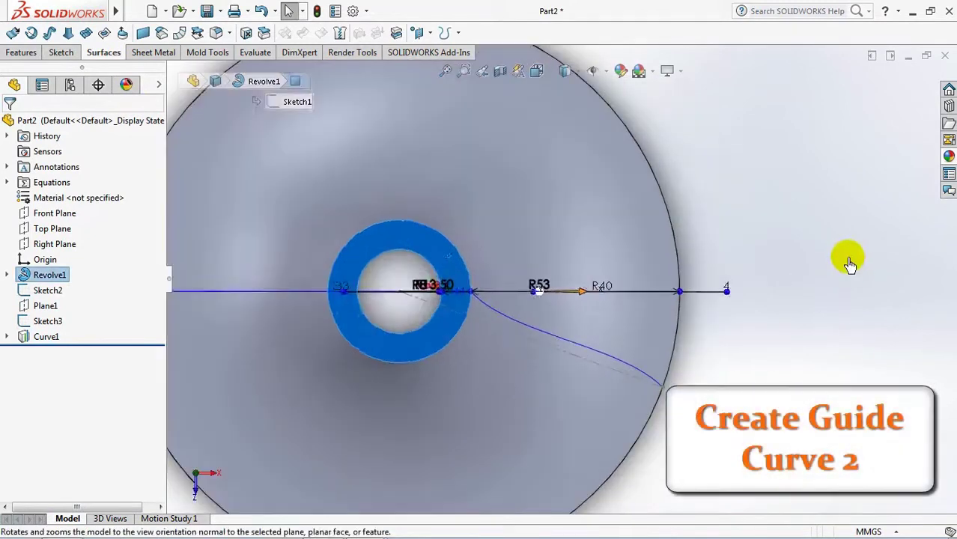
click(847, 258)
double_click(378, 251)
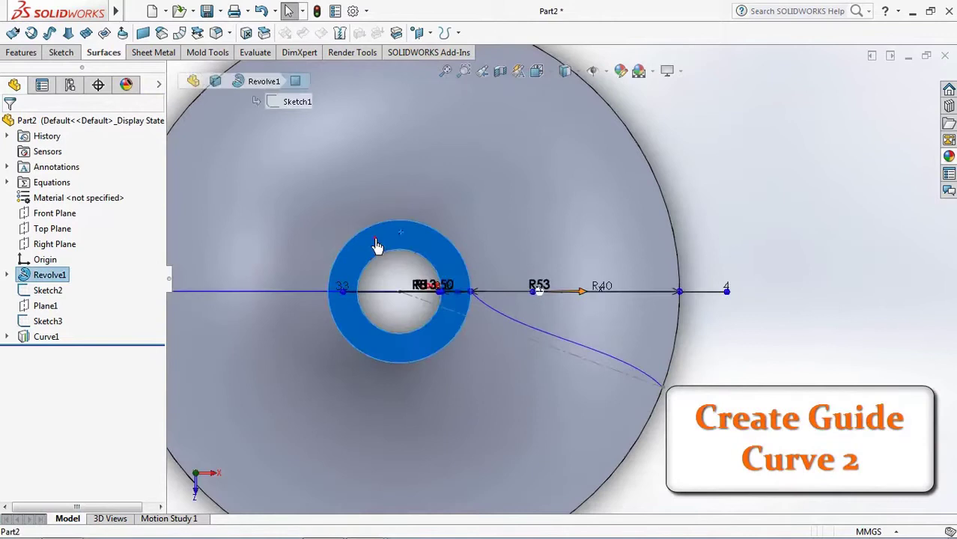
click(440, 201)
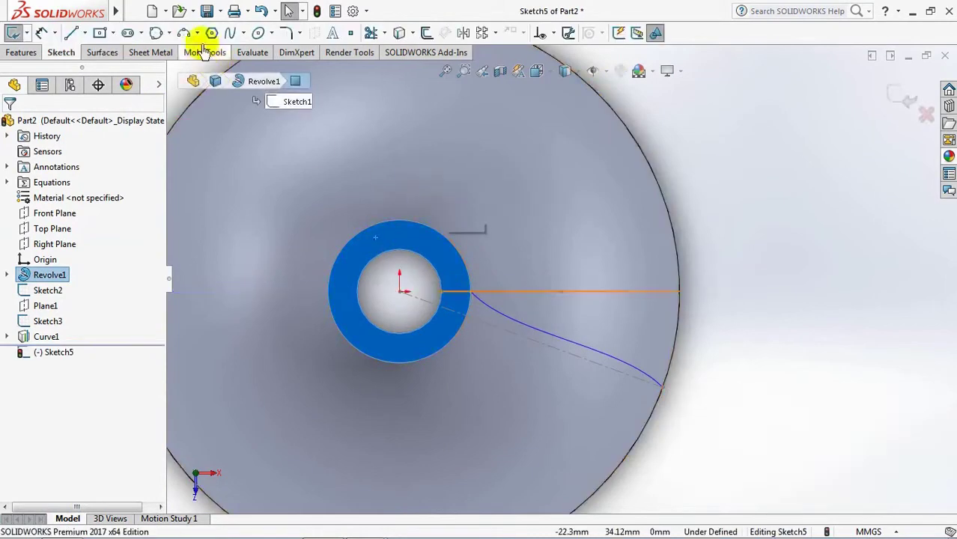
Step: Draw a two-point spline from the outer end of the horizontal profile line to a point on the S-shaped curve
double_click(661, 386)
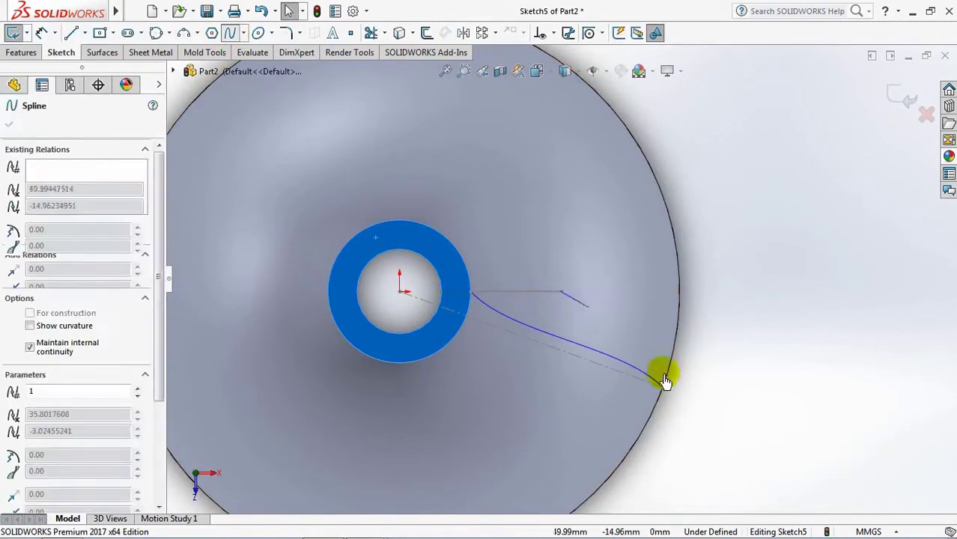
click(583, 350)
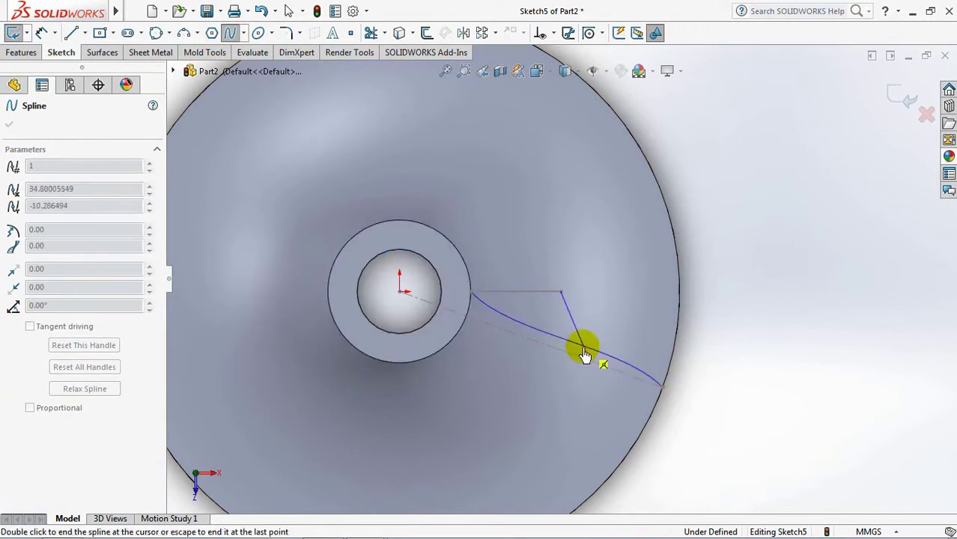
right_click(584, 357)
click(691, 360)
Step: Convert the S-shaped curve into sketch geometry and trim away its portion between the hub and the new spline
click(618, 363)
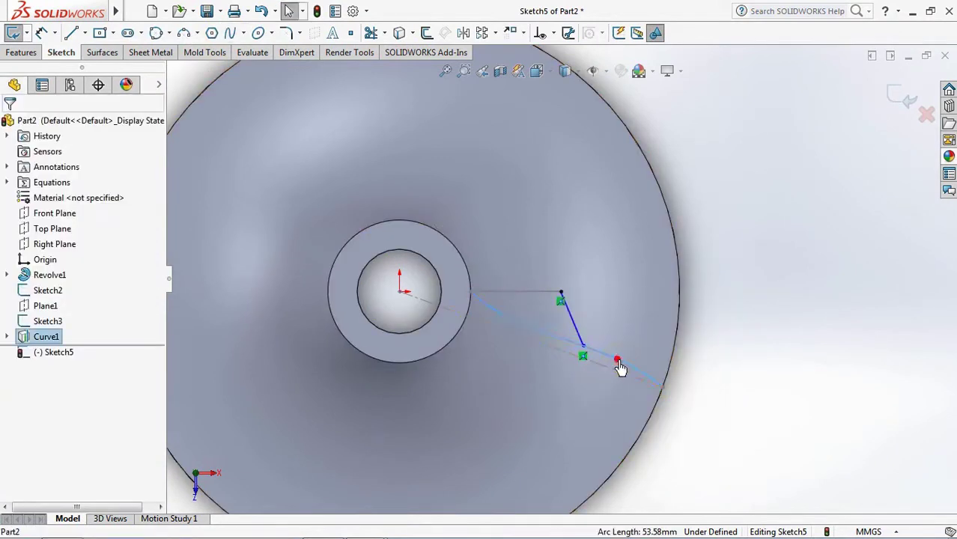
click(398, 34)
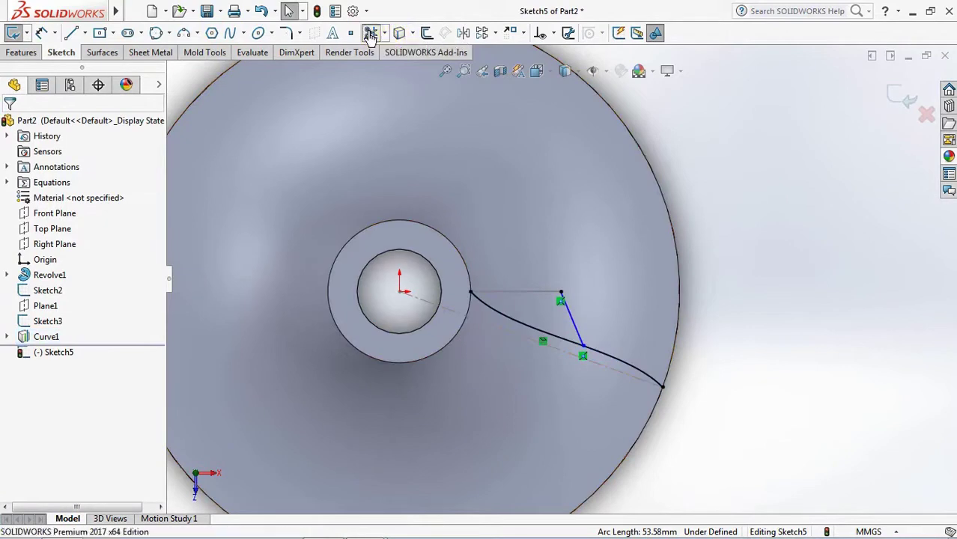
click(371, 33)
scroll(613, 363, down, 5)
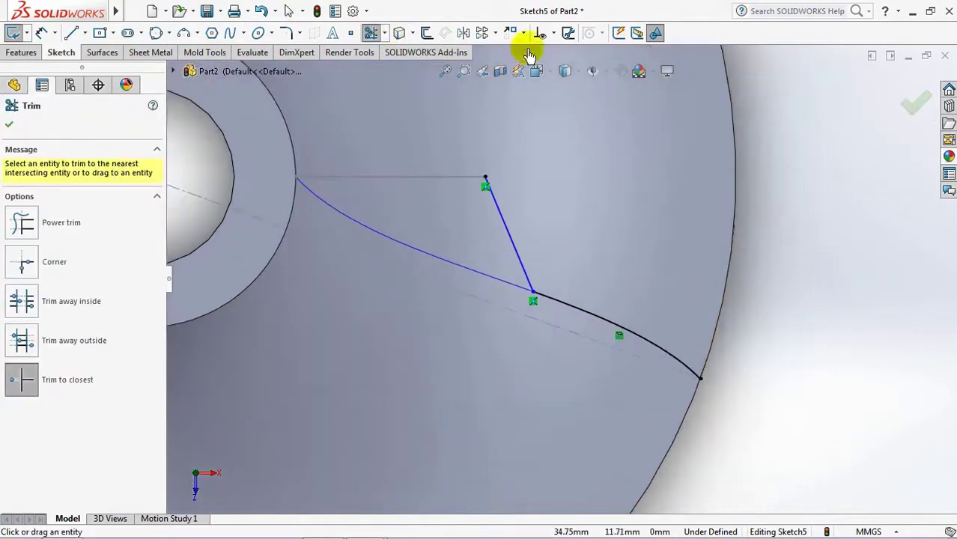
Step: Add a tangent relation between the short spline and the remaining converted curve
click(553, 33)
click(576, 66)
click(527, 262)
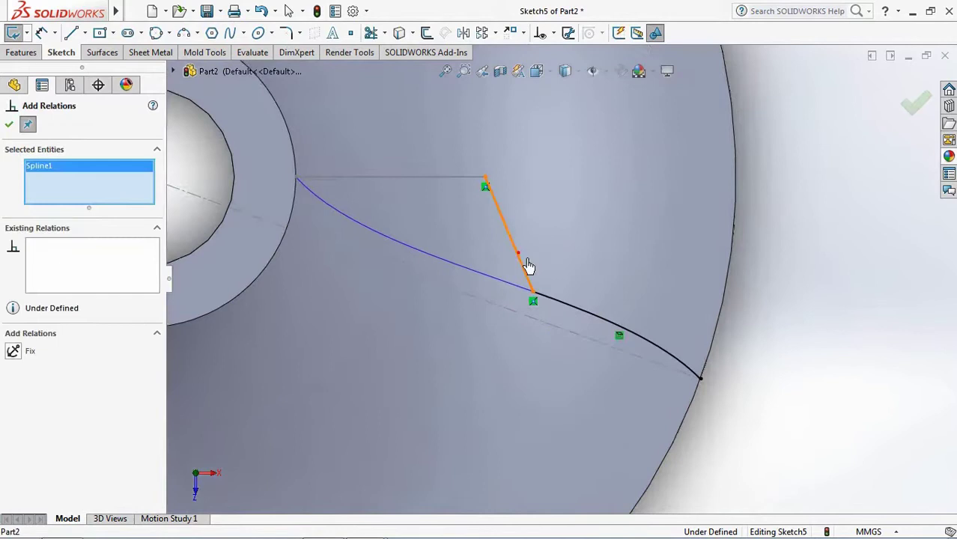
click(554, 301)
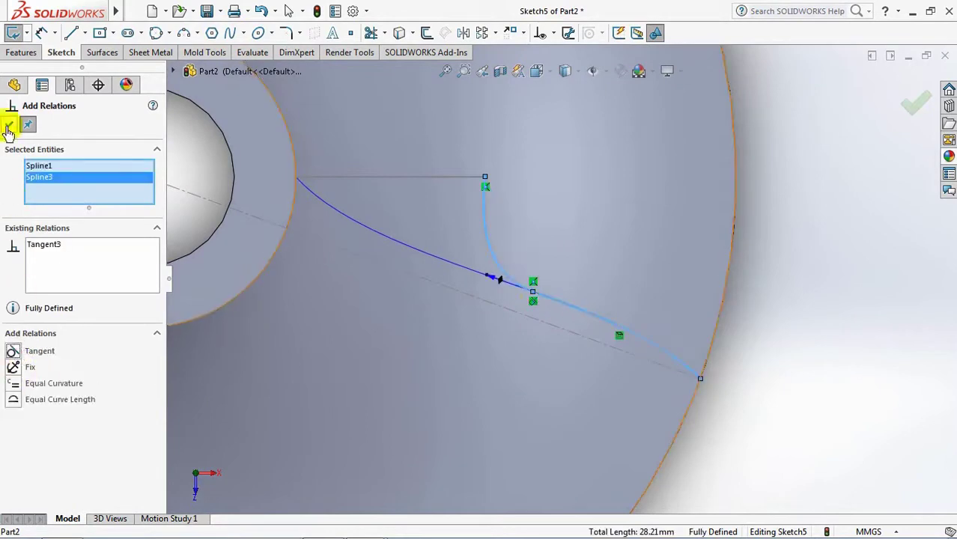
click(9, 128)
Step: Reshape the short spline with the tangent handle at its profile-line end for a steeper start, and close the sketch
click(492, 213)
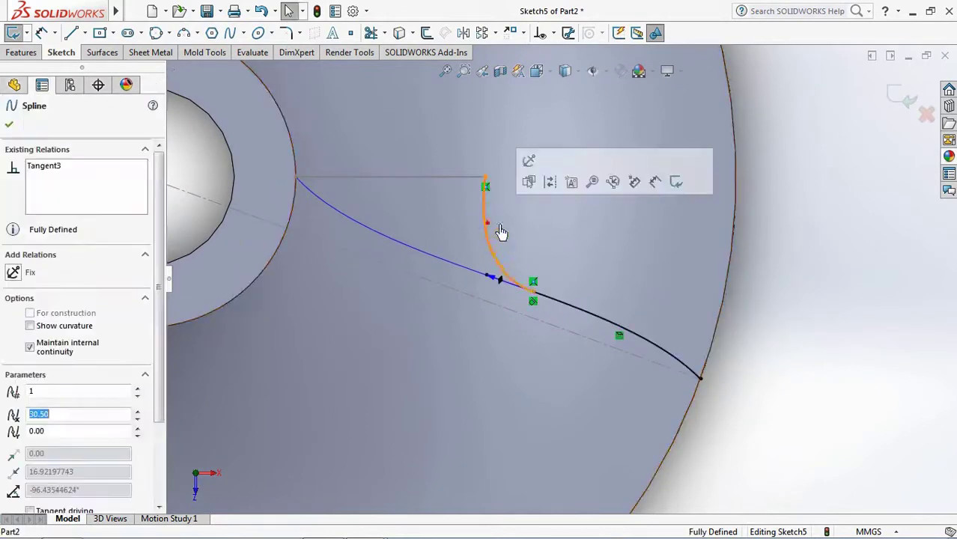
scroll(513, 225, down, 3)
drag(534, 206, 476, 247)
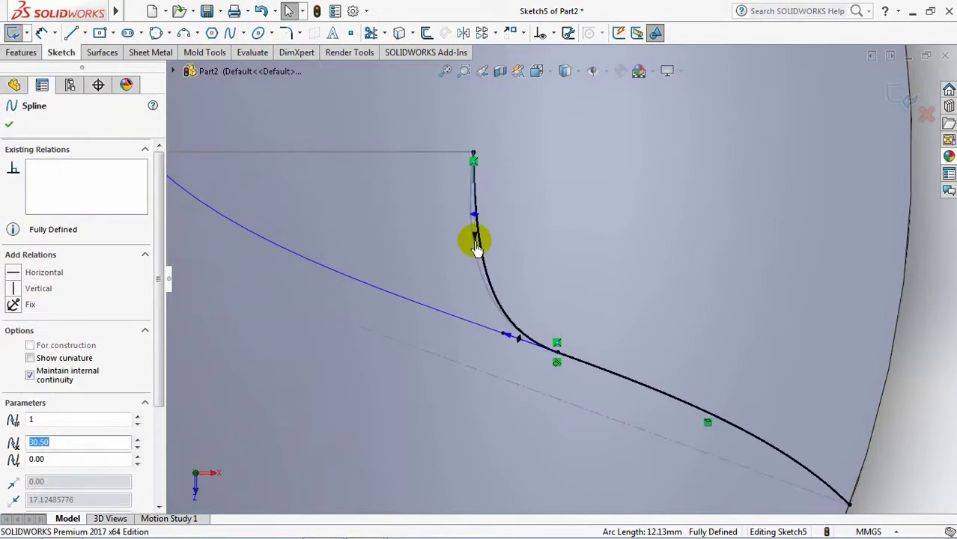
scroll(546, 247, up, 5)
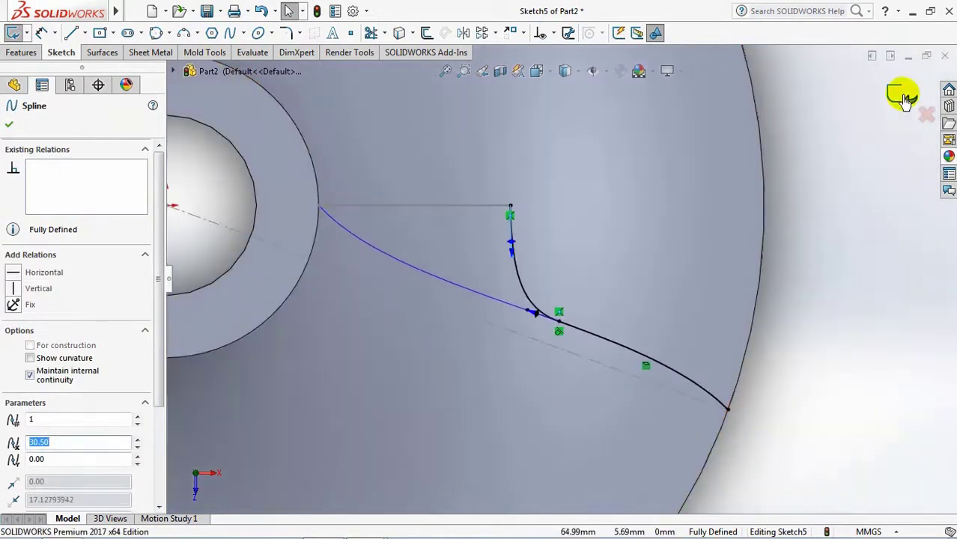
click(902, 95)
Step: Start a new sketch on the Front Plane, viewed straight on
scroll(852, 195, up, 6)
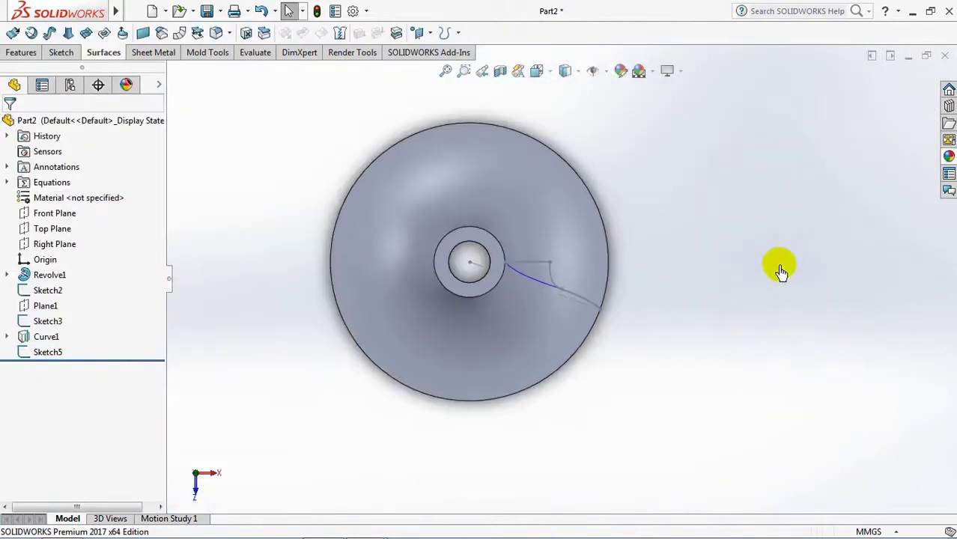
middle_drag(780, 267, 693, 249)
click(51, 214)
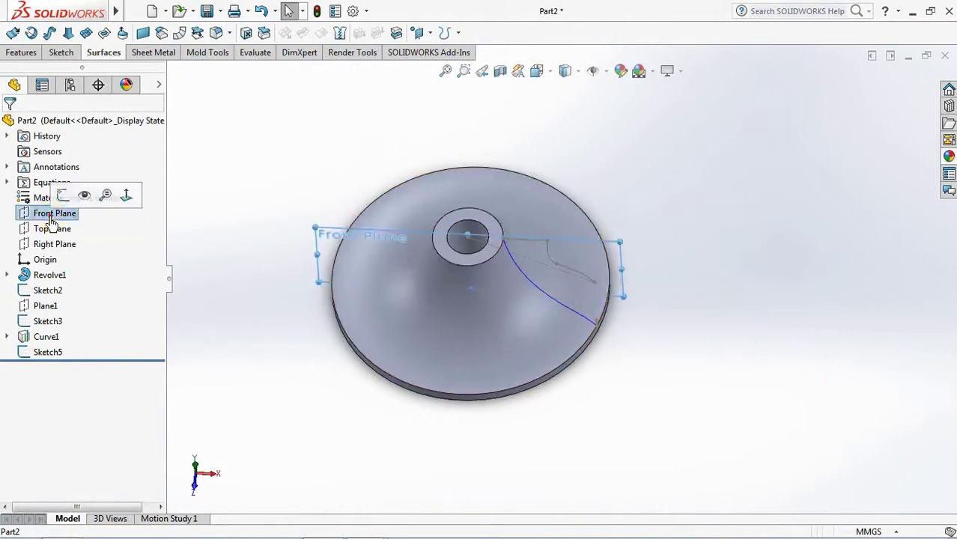
click(124, 201)
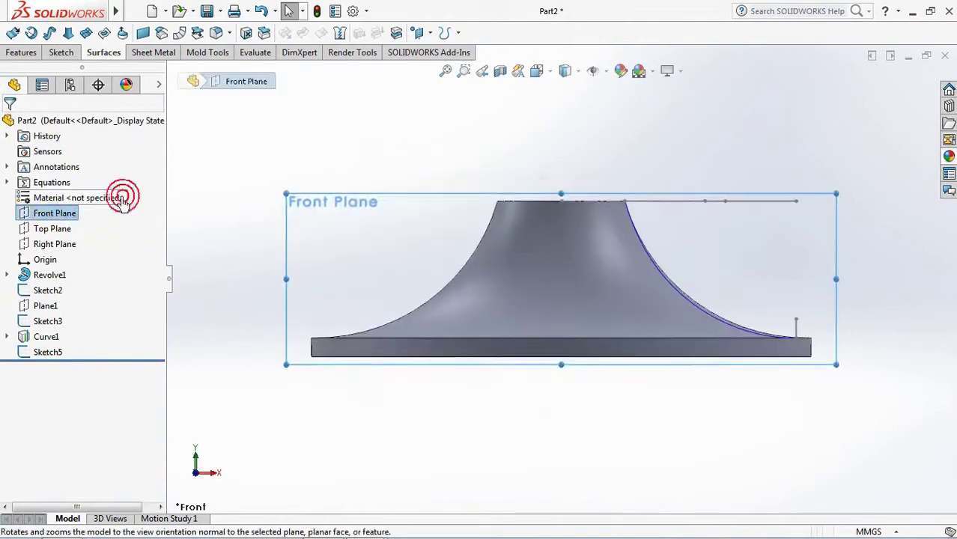
click(22, 216)
click(26, 196)
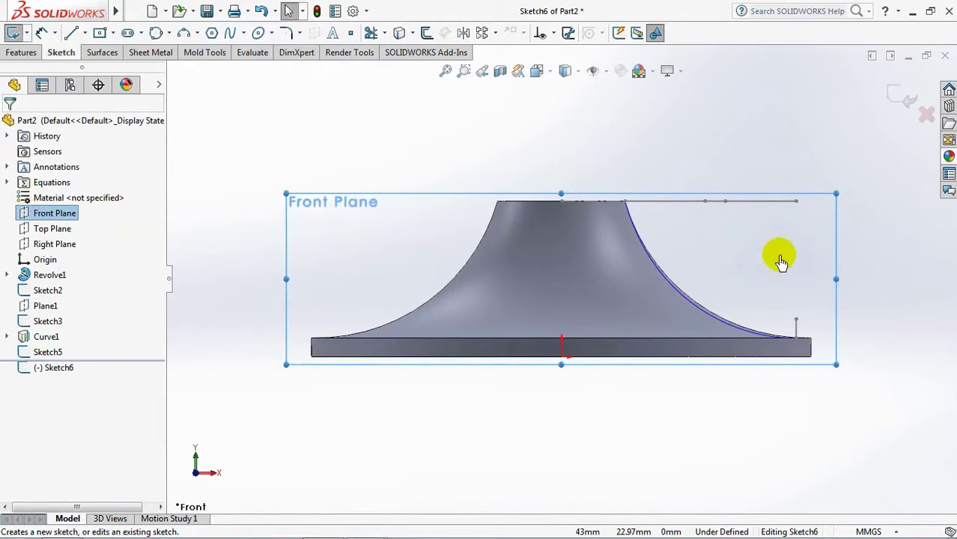
Step: Draw a three-point arc from the upper end of the short rim line to the outer end of the horizontal hub line
click(184, 33)
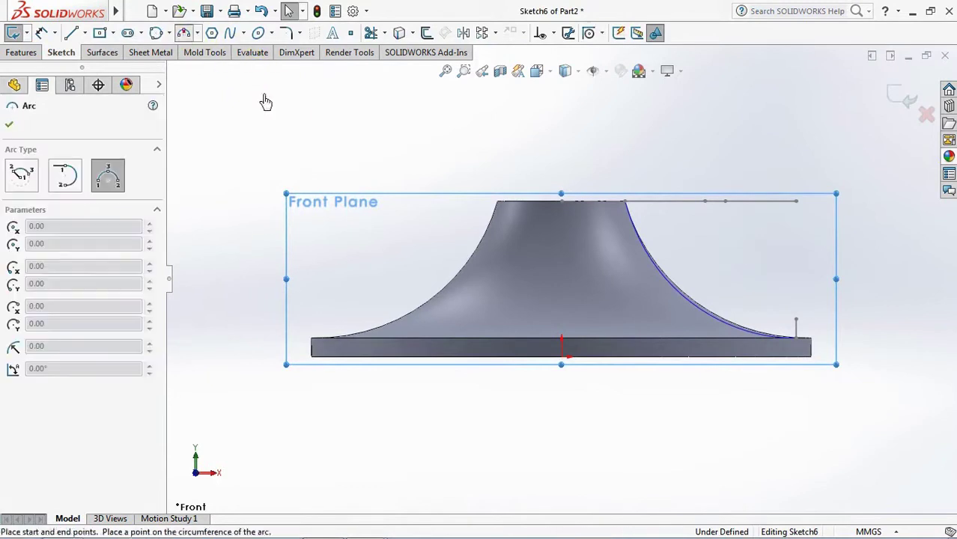
click(795, 315)
middle_drag(794, 314, 700, 215)
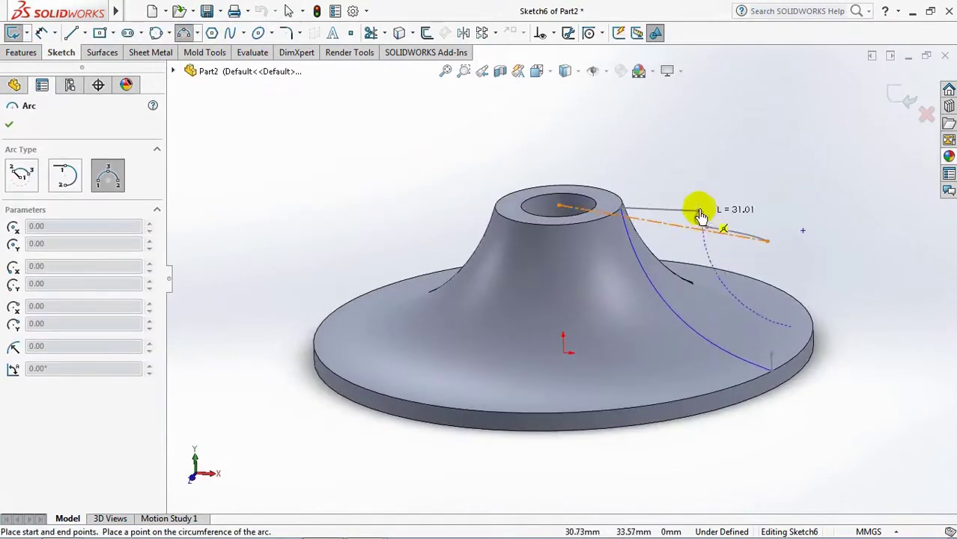
click(711, 259)
right_click(715, 260)
click(738, 270)
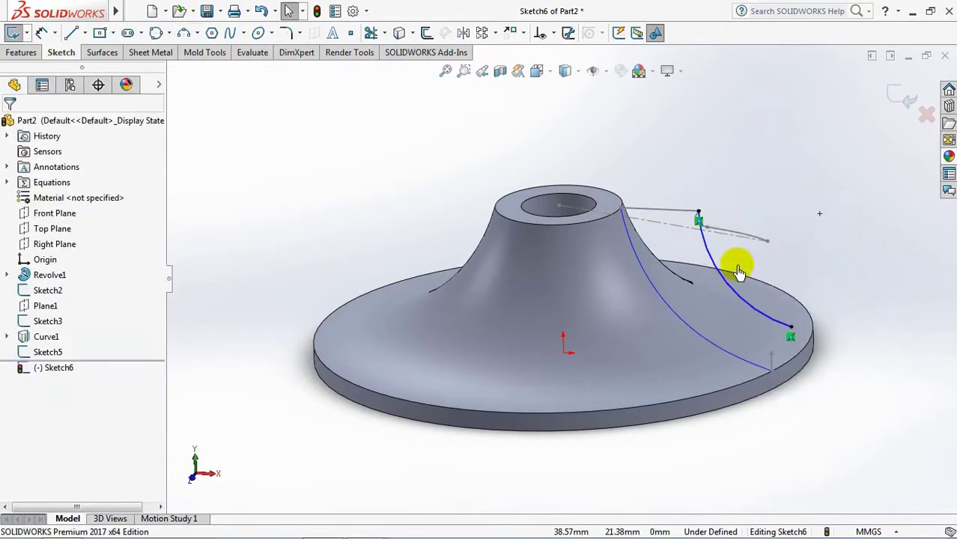
Step: Dimension the arc's radius as 26 mm and close the sketch
click(41, 33)
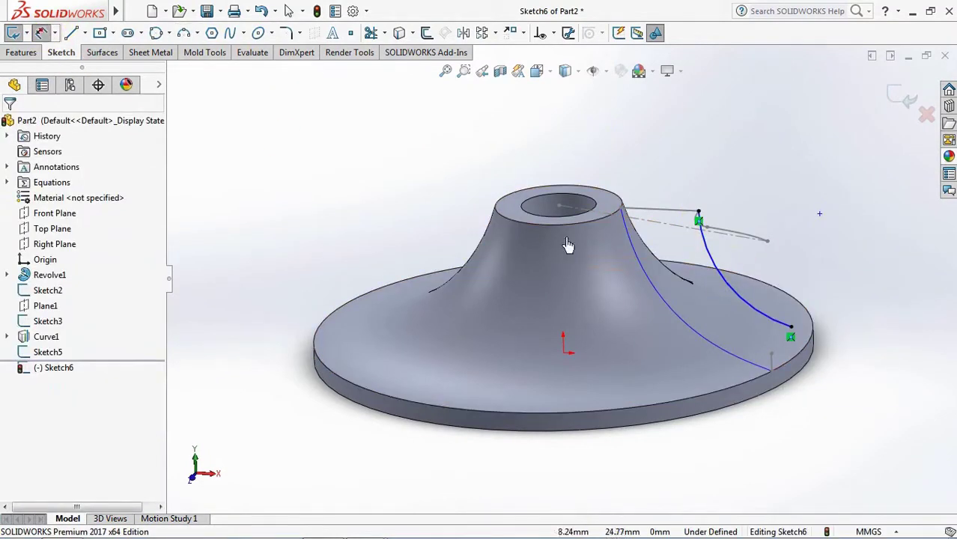
click(720, 262)
click(786, 258)
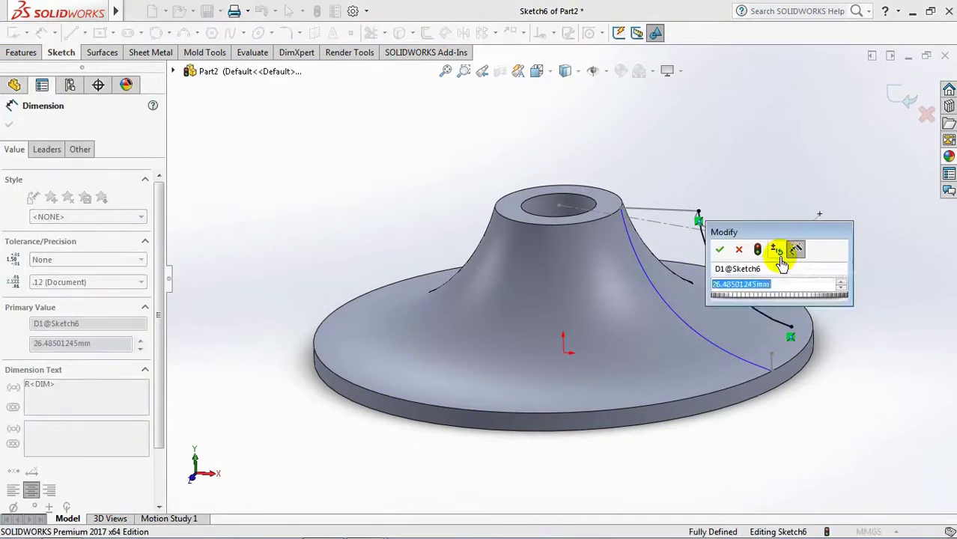
text(26)
click(719, 249)
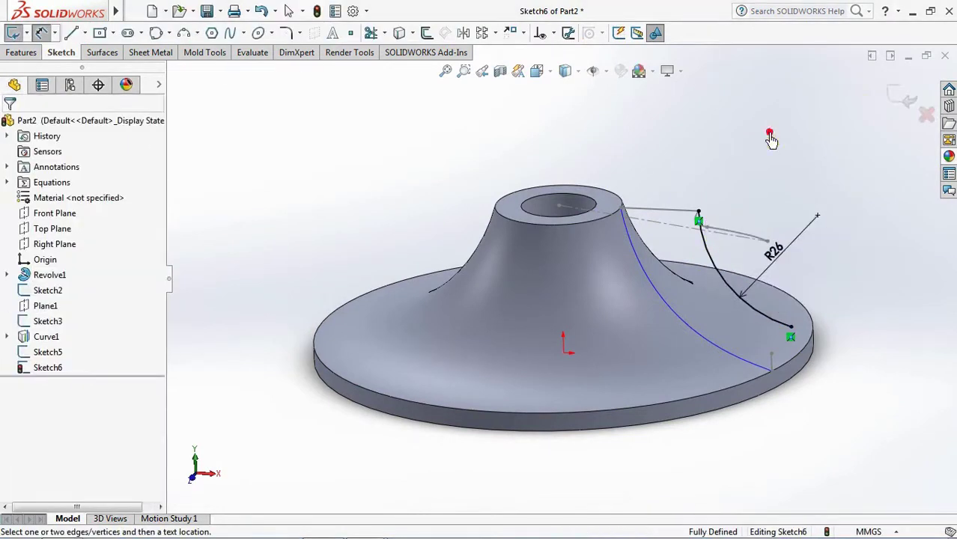
click(904, 103)
Step: Create a projected curve using Sketch on sketch, combining the Front Plane arc sketch with the spline sketch above the disc
mouse_move(811, 133)
middle_down()
mouse_move(804, 192)
mouse_move(816, 176)
middle_up()
middle_drag(305, 93, 352, 151)
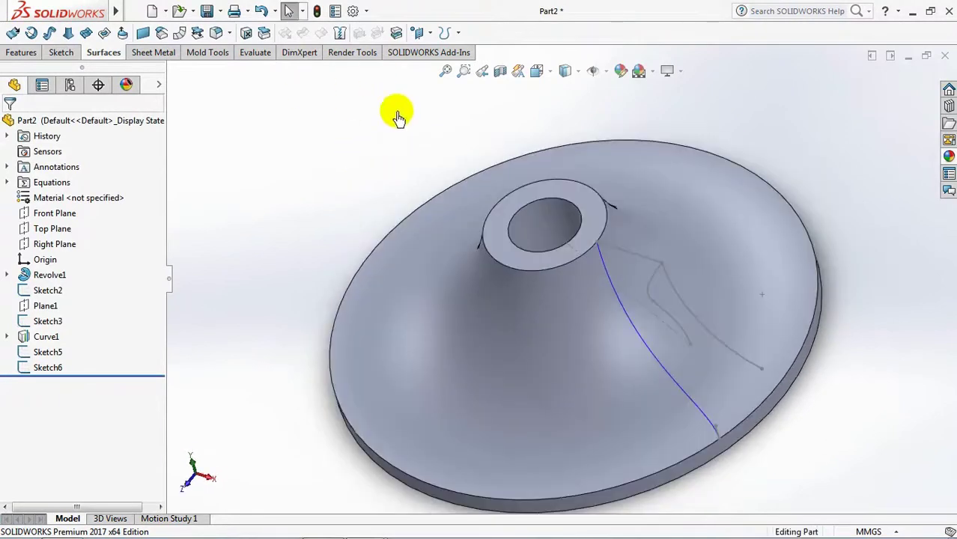
click(445, 32)
click(464, 67)
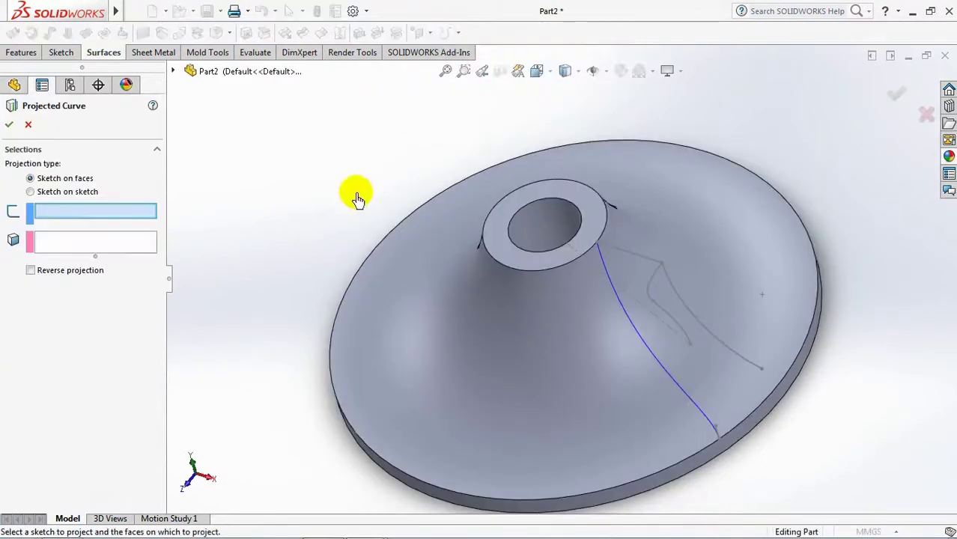
click(30, 192)
click(695, 320)
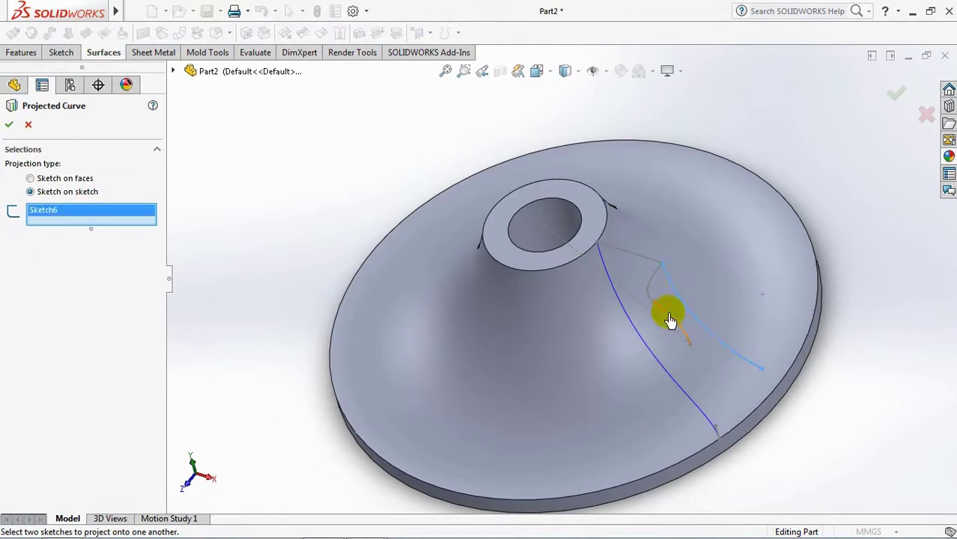
click(670, 321)
click(893, 96)
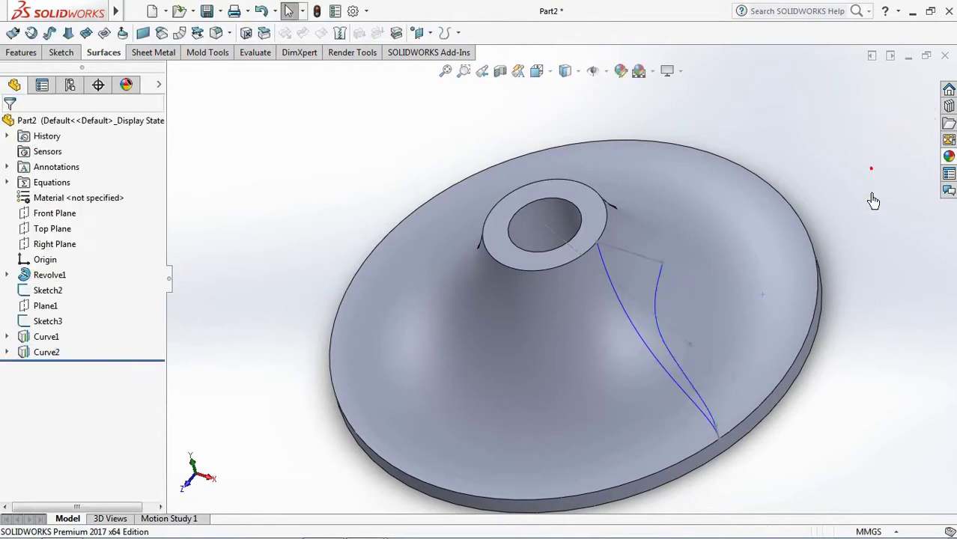
Step: Create a lofted surface between the hub line and the short rim line, using the two projected curves as guide curves
middle_drag(864, 262, 878, 253)
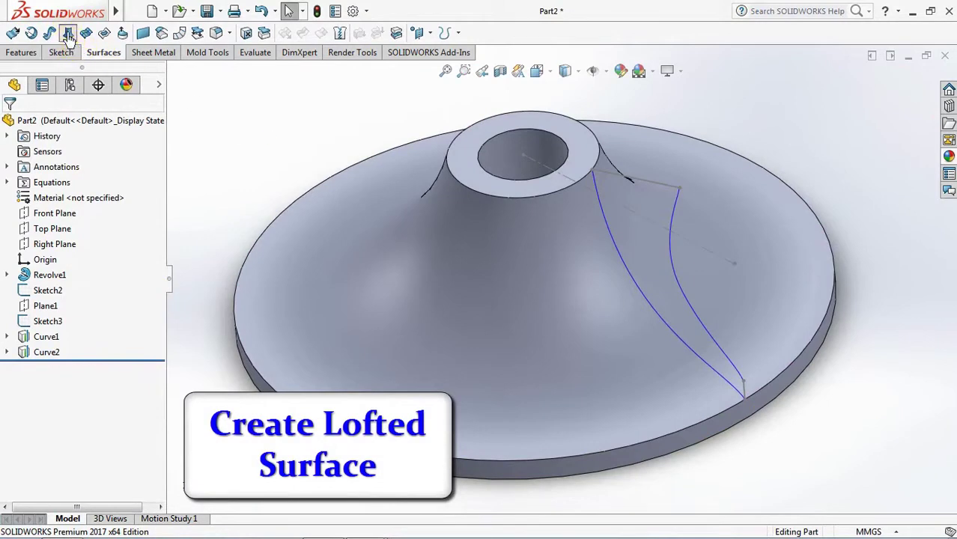
click(67, 34)
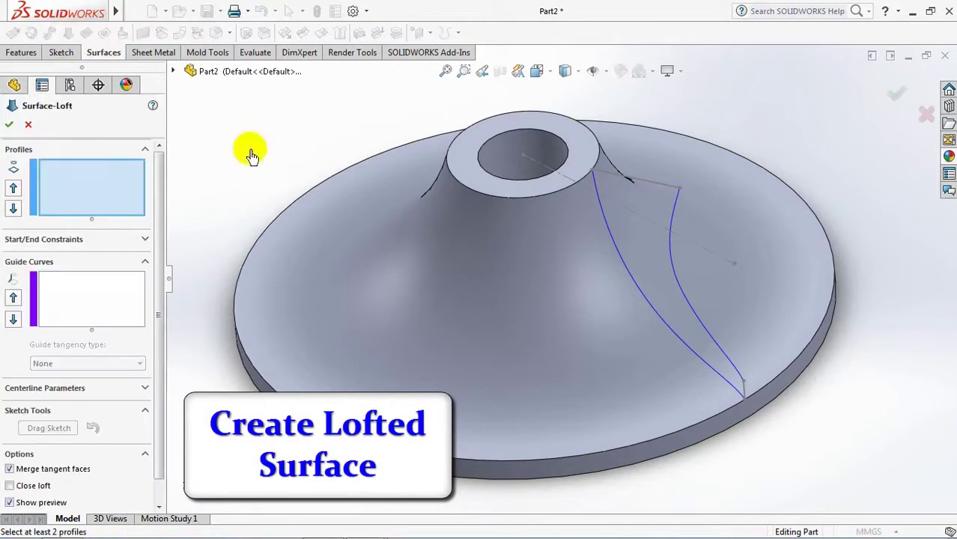
click(658, 183)
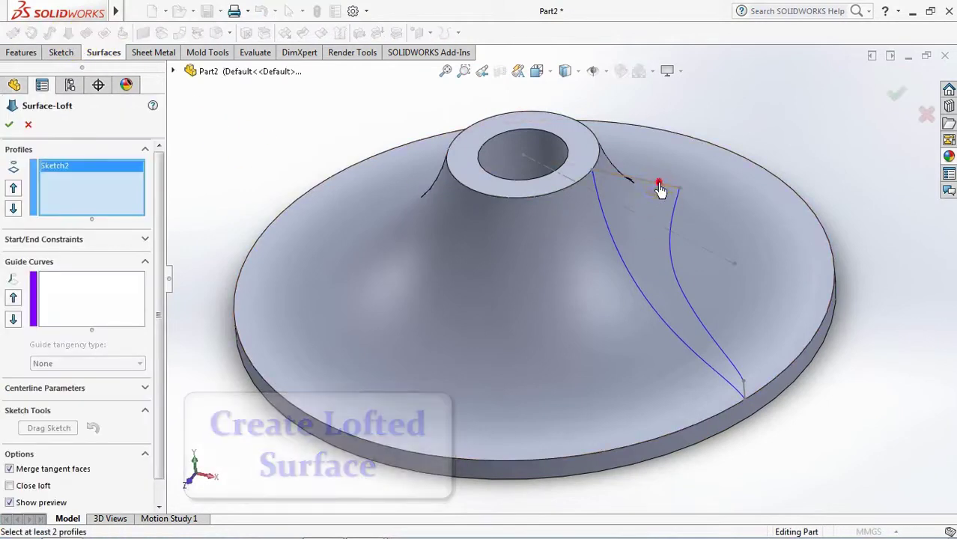
click(745, 396)
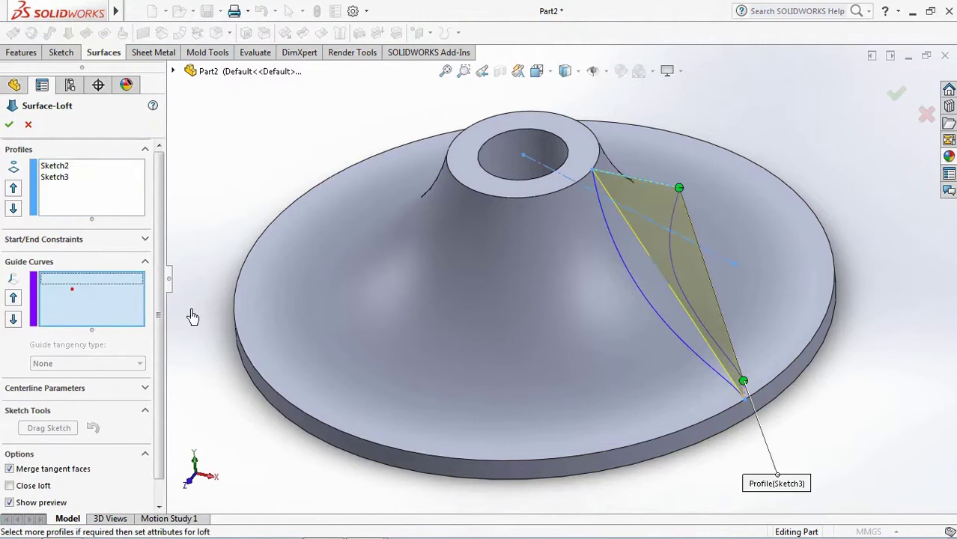
click(648, 310)
click(675, 281)
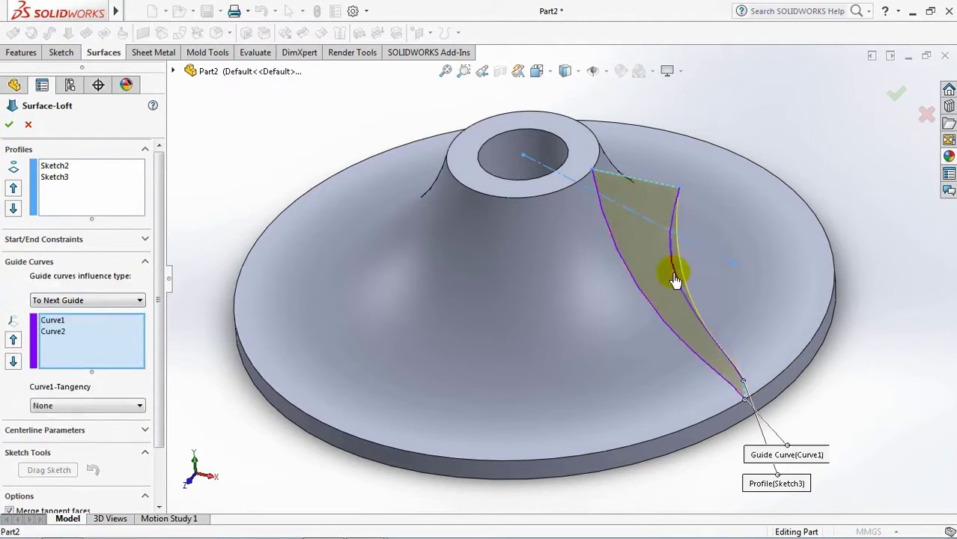
key(Return)
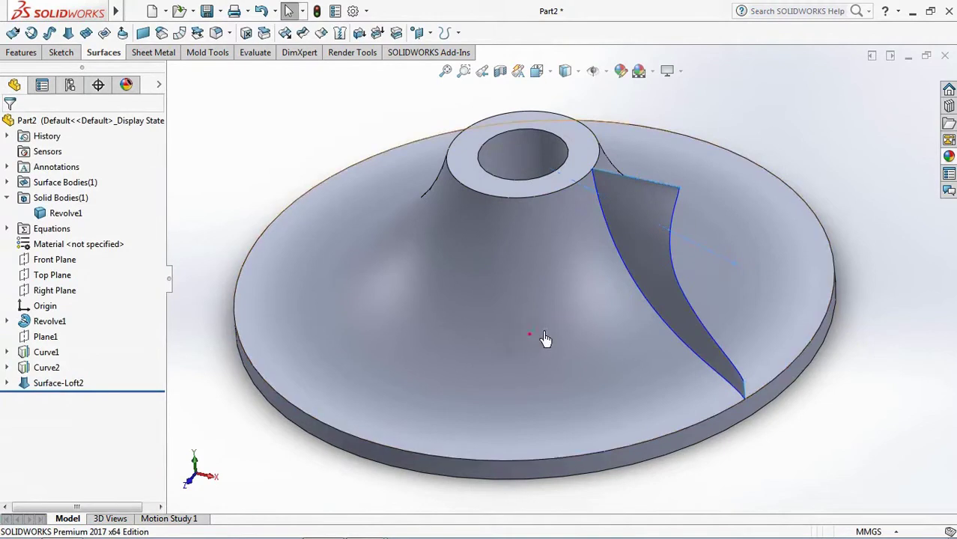
Step: Hide the revolved solid body and both projected curves so only the blade surface remains displayed
click(581, 316)
click(274, 165)
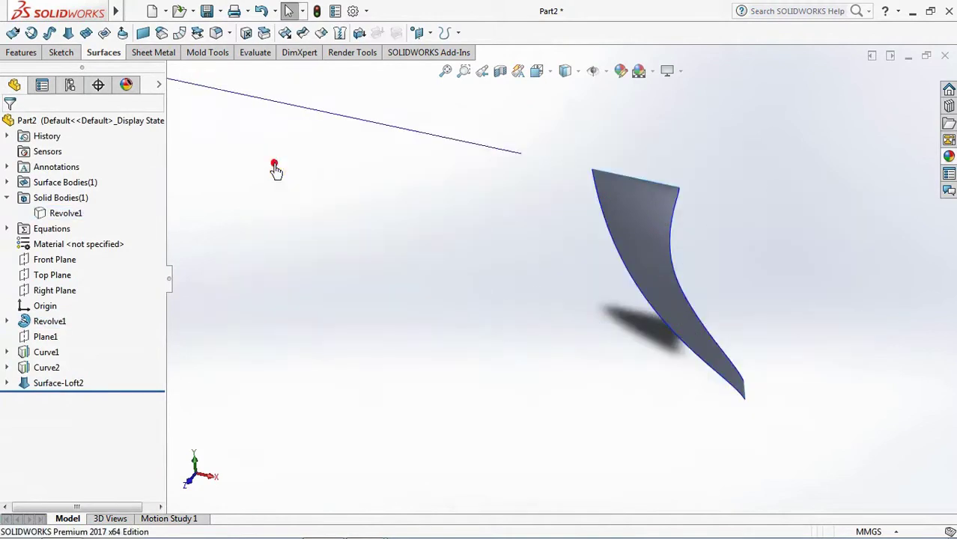
click(37, 353)
click(40, 331)
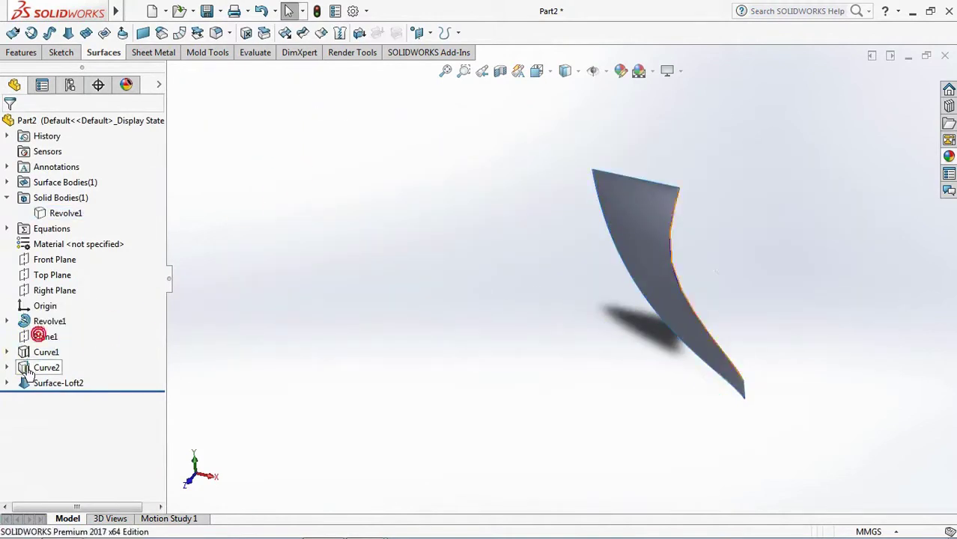
click(45, 368)
click(41, 348)
click(353, 352)
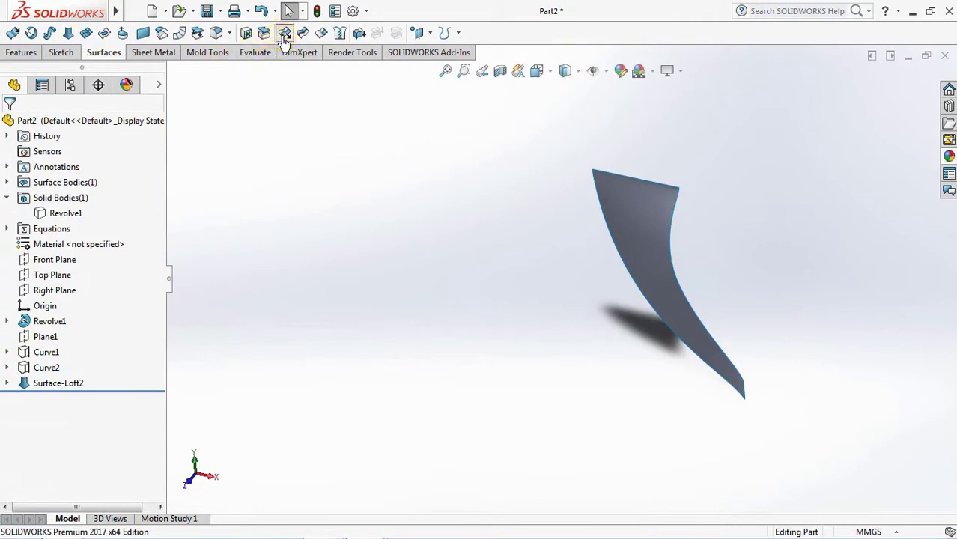
Step: Extend the blade surface by 1 mm along its upper, hub-side and outer tip edges, using the Same surface extension type
click(284, 33)
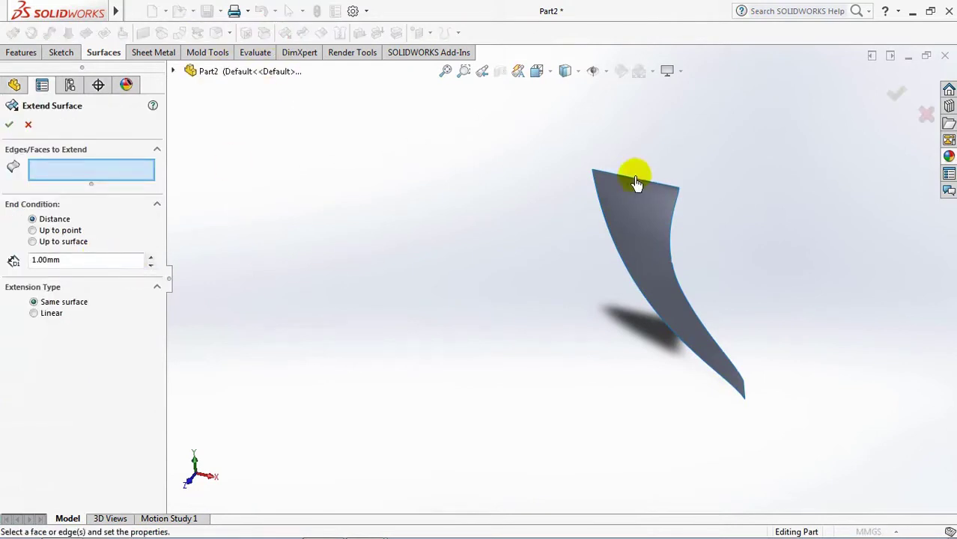
click(613, 181)
click(589, 178)
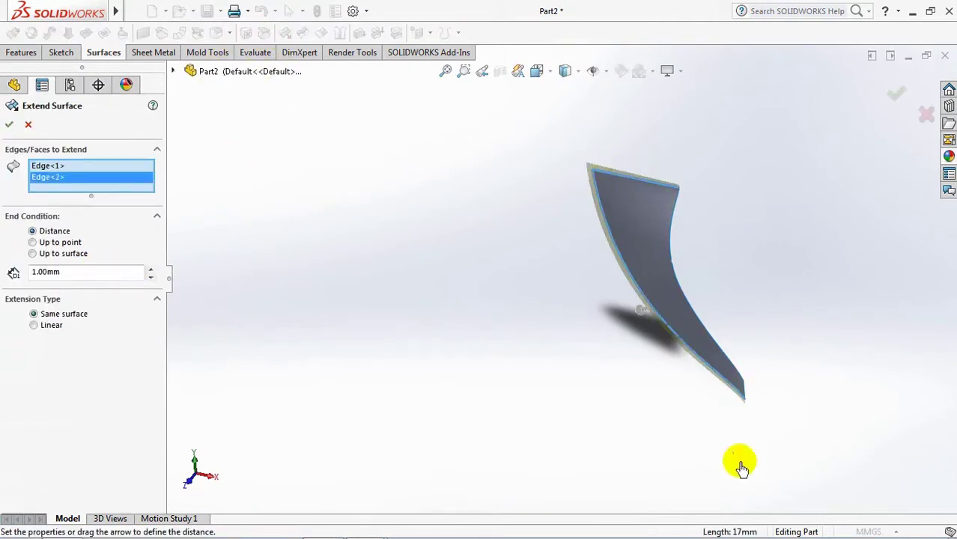
click(743, 393)
middle_drag(745, 395, 844, 263)
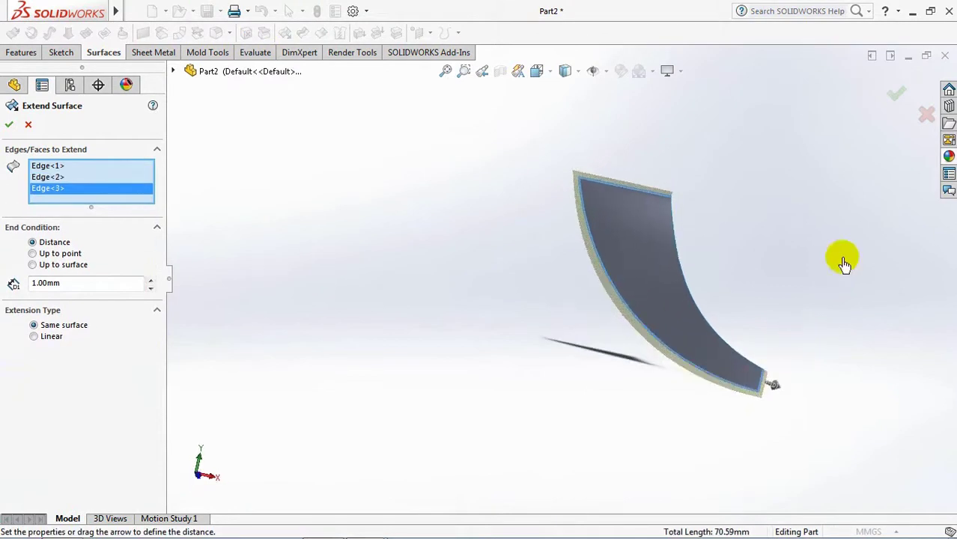
click(898, 95)
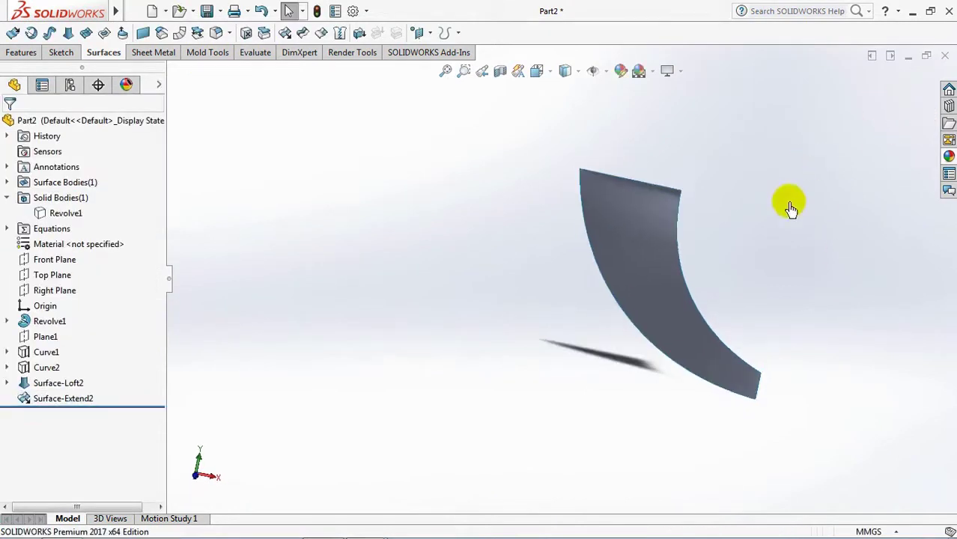
Step: Thicken the extended blade surface by 1 mm on both sides, leaving the result unmerged
click(32, 399)
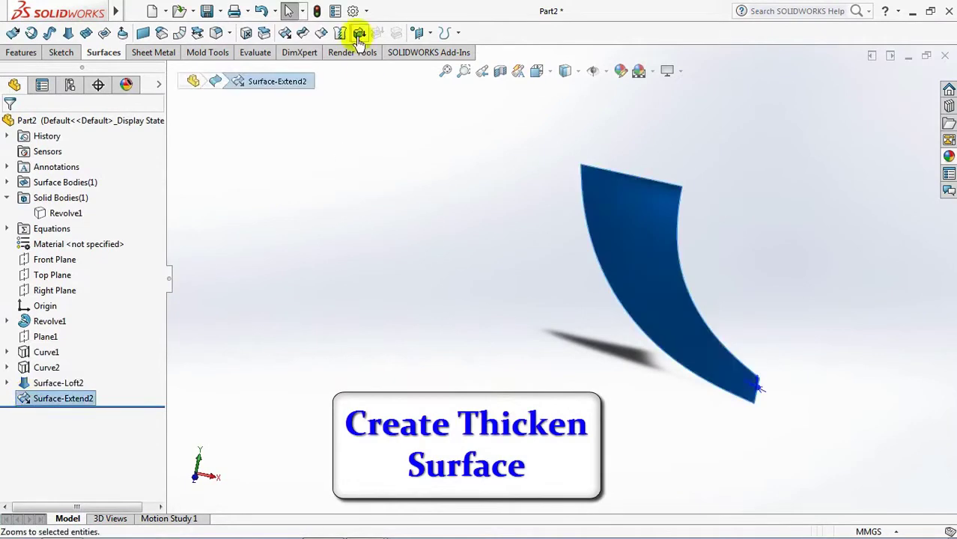
click(358, 32)
middle_drag(330, 188, 145, 241)
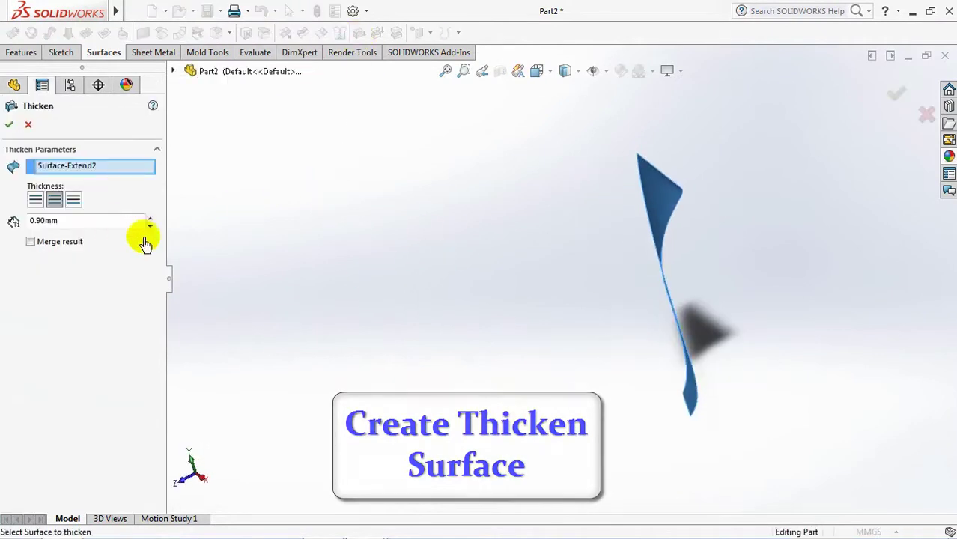
click(35, 200)
click(75, 202)
click(54, 200)
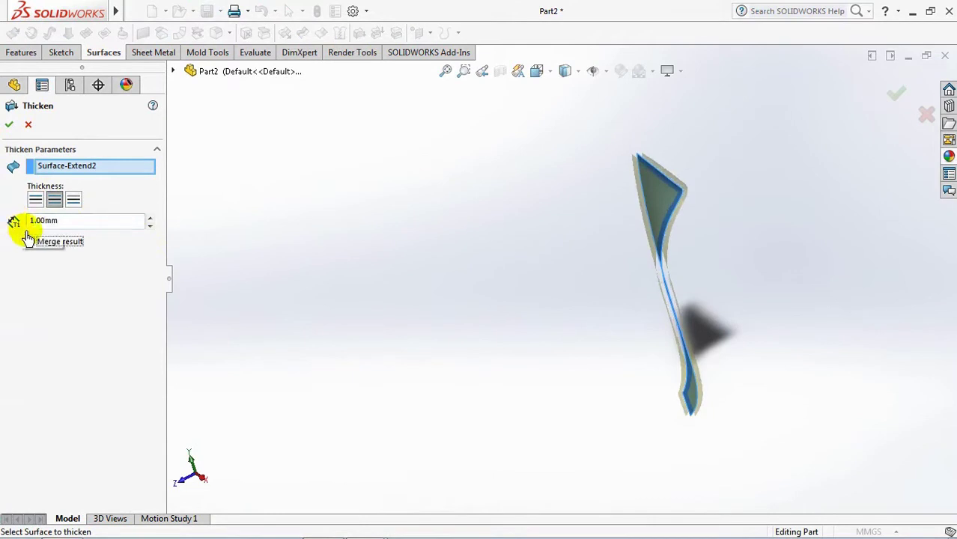
click(9, 125)
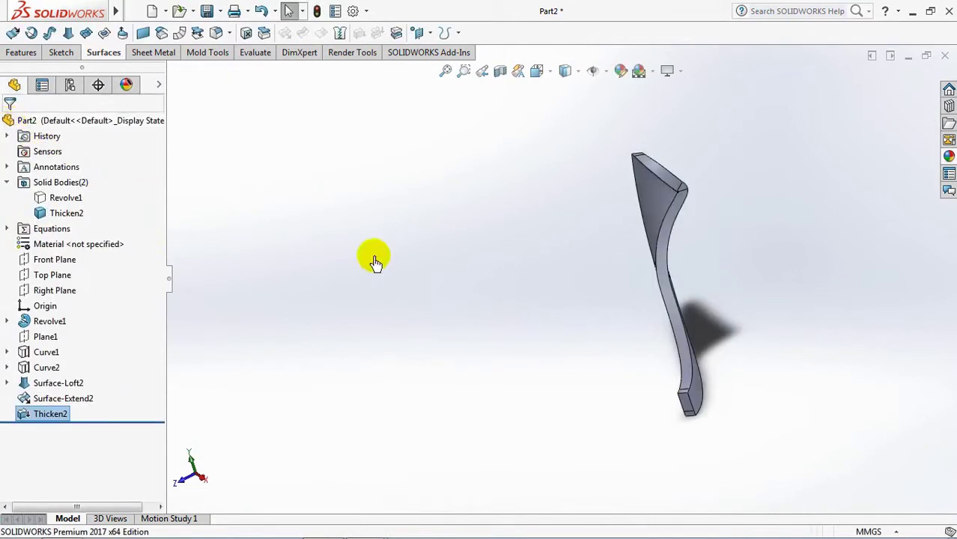
Step: Show the hidden revolved hub body together with the thickened blade and fit the whole model in view
click(433, 270)
middle_drag(674, 264, 98, 237)
click(65, 198)
click(60, 177)
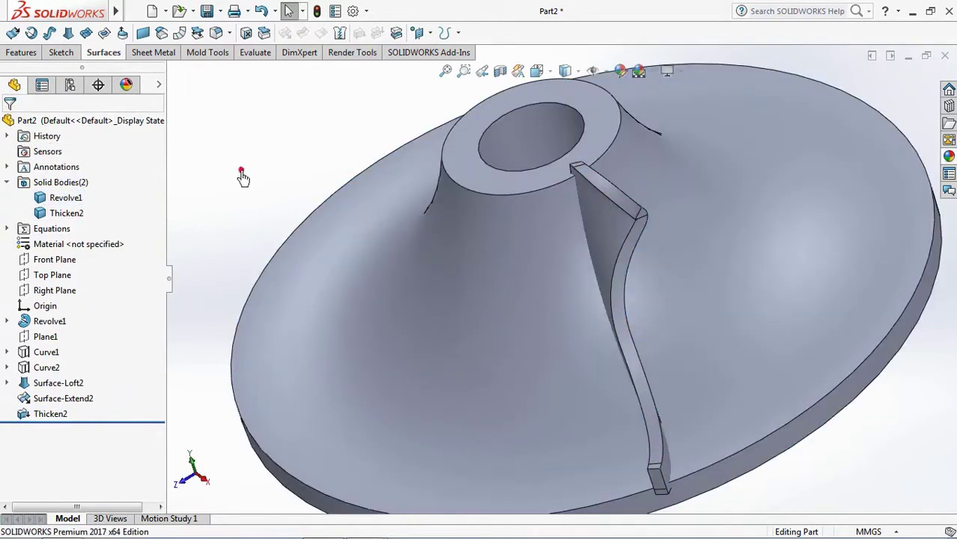
key(f)
Step: Sketch on the disc's flat underside, convert the face's edges into sketch entities, and close the sketch
middle_drag(298, 273, 500, 249)
click(436, 284)
click(61, 53)
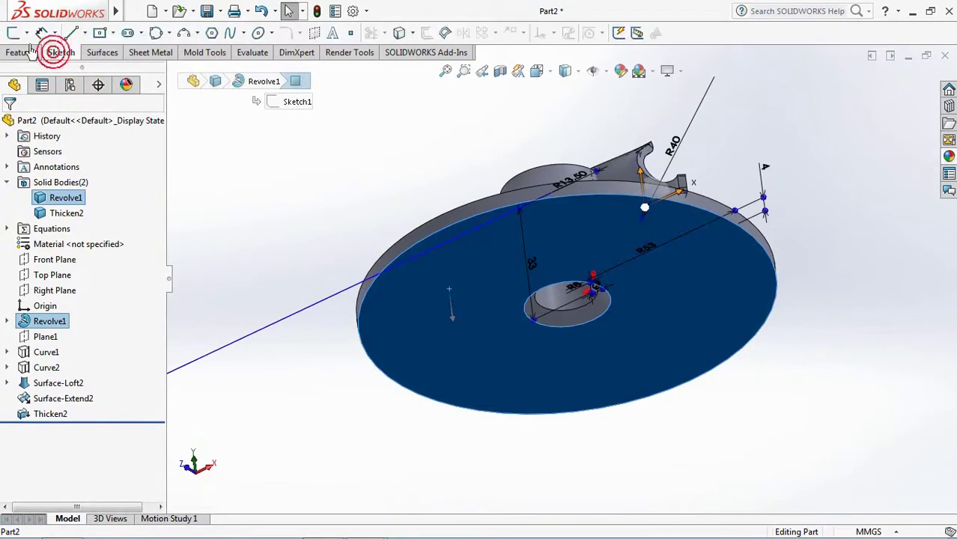
click(13, 33)
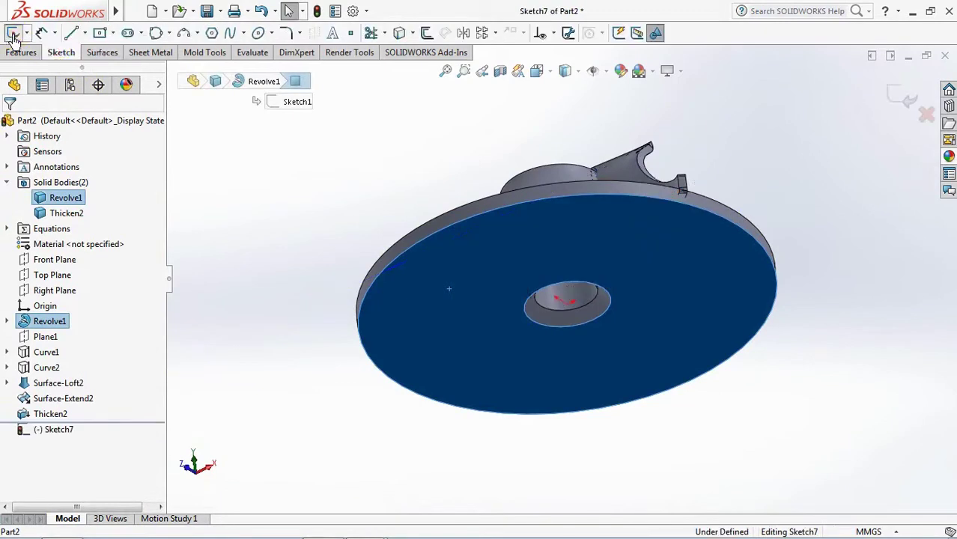
click(399, 33)
click(908, 95)
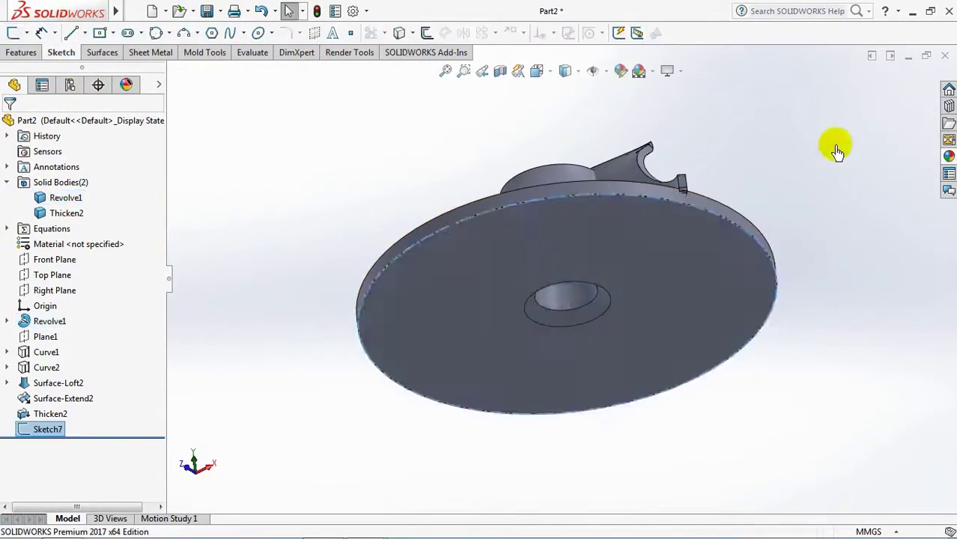
Step: Cut all bodies with Split, using the underside sketch, the hub's top face and the curved hub face as trim tools
middle_drag(836, 150, 829, 320)
click(329, 156)
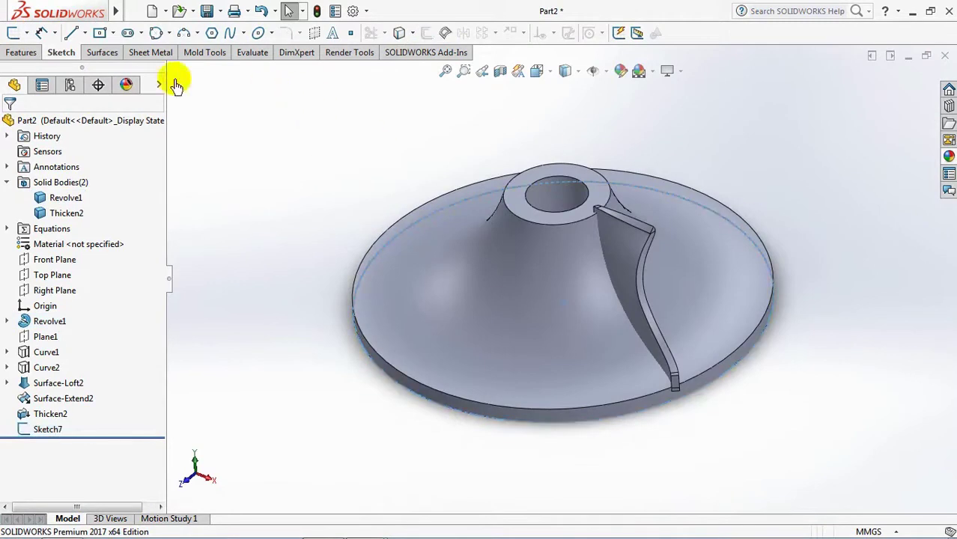
click(21, 54)
click(493, 33)
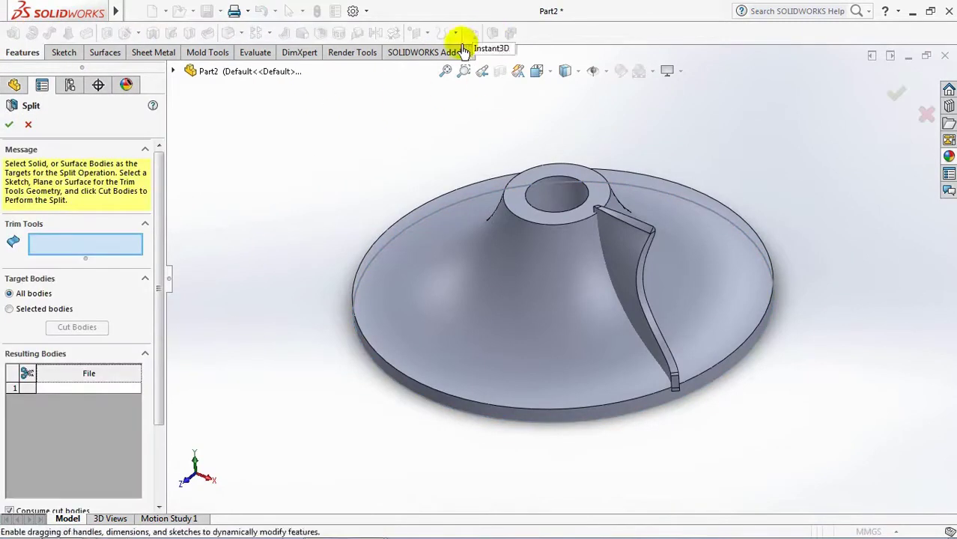
click(378, 260)
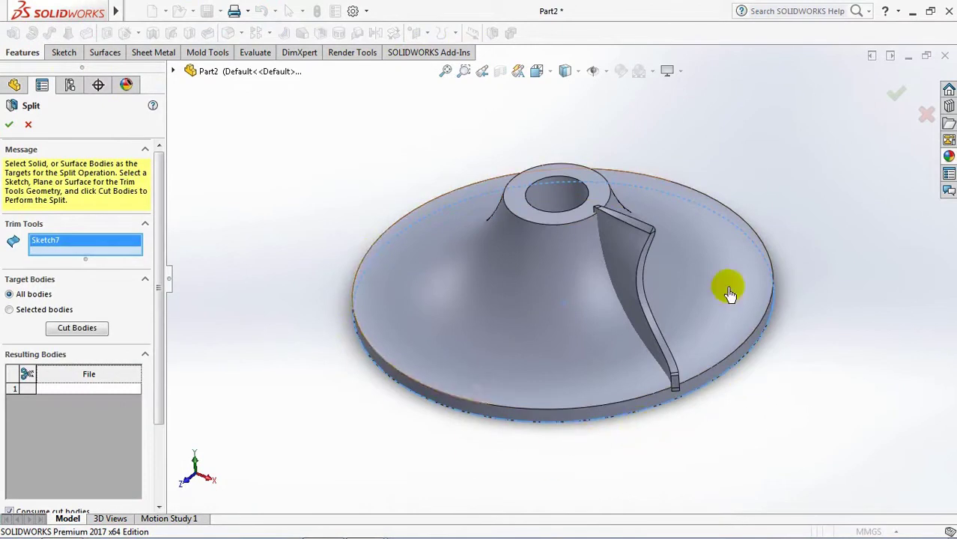
click(568, 211)
click(569, 277)
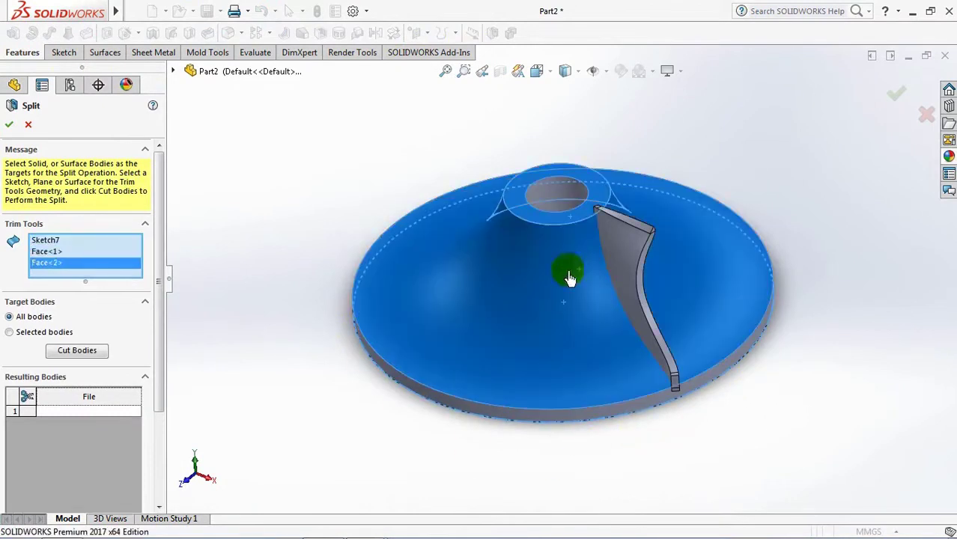
click(77, 352)
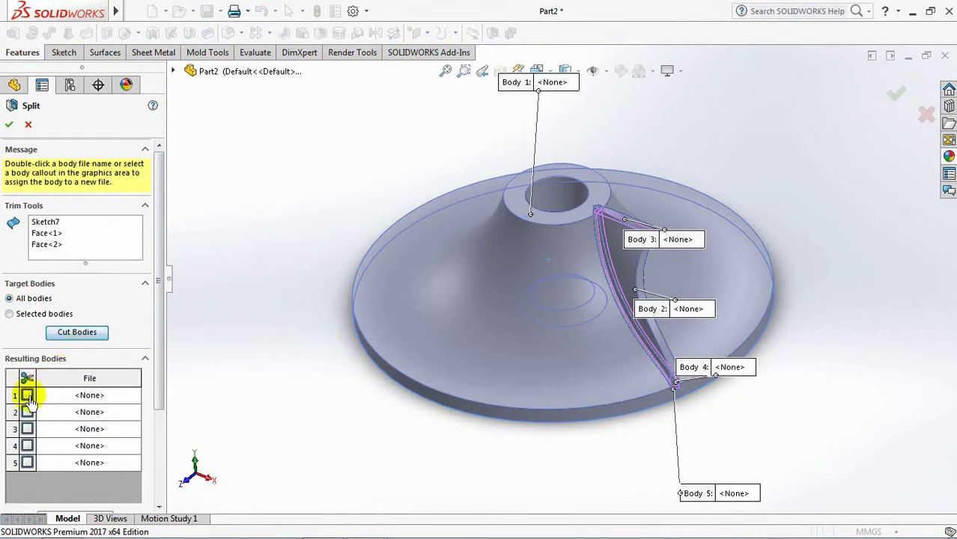
Step: Select resulting bodies 3, 4 and 5 with Consume cut bodies enabled, and complete the split to trim the blade's excess
click(27, 412)
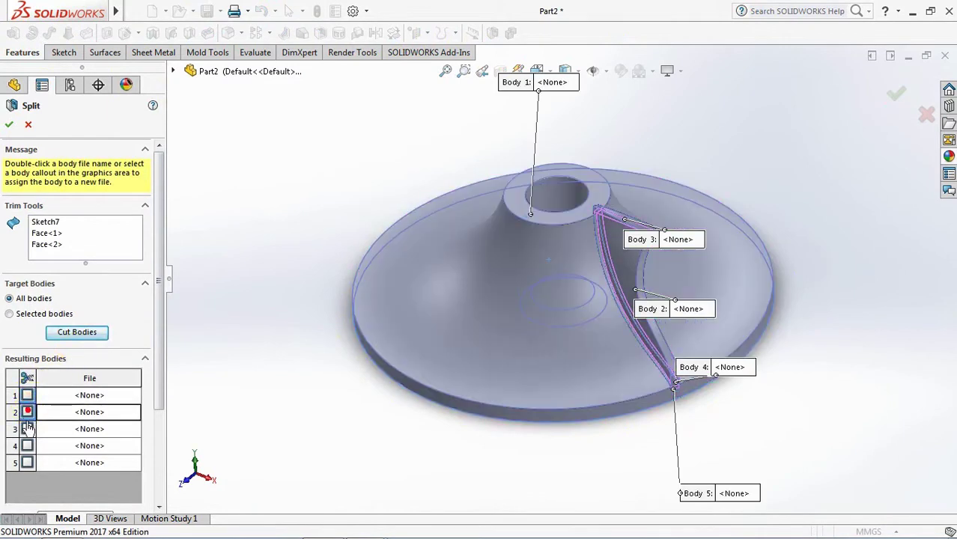
scroll(854, 353, down, 5)
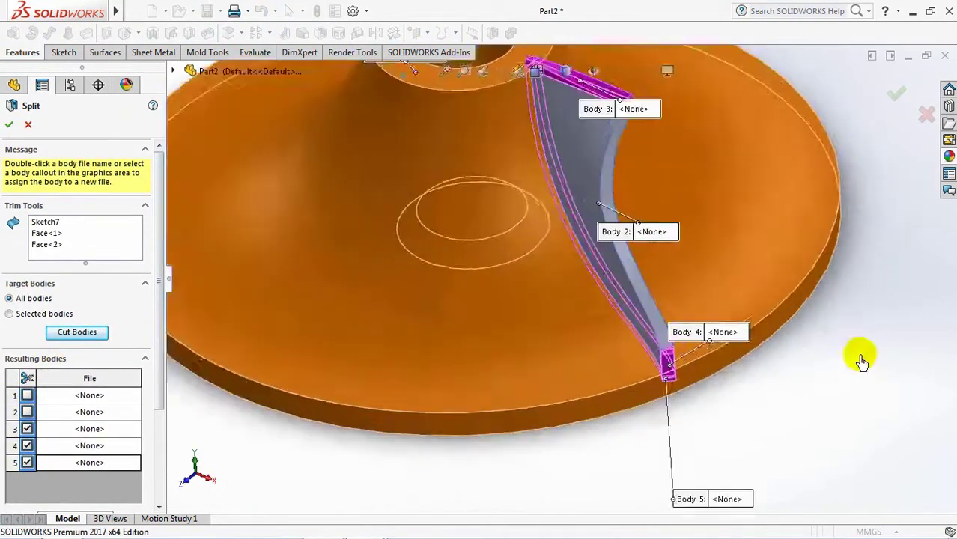
scroll(878, 330, up, 4)
scroll(159, 395, down, 3)
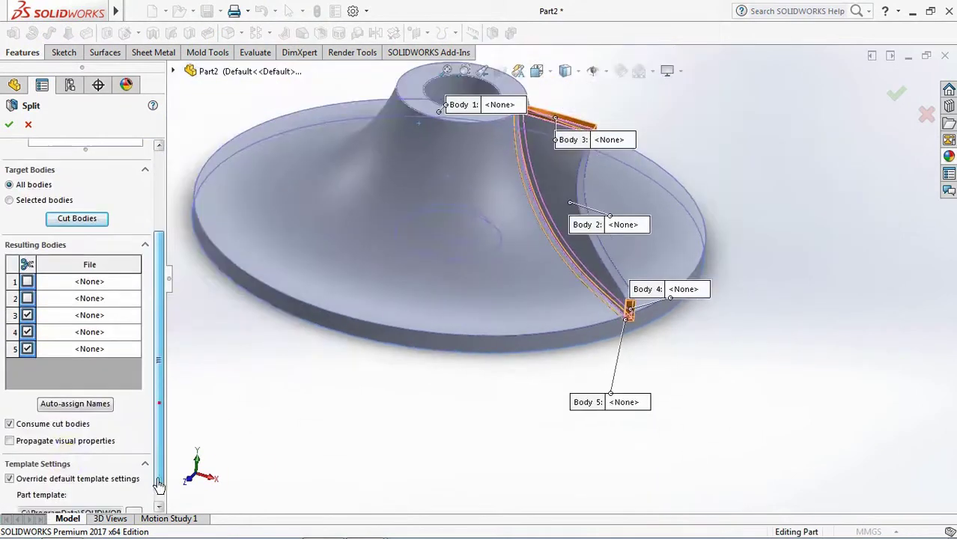
click(9, 125)
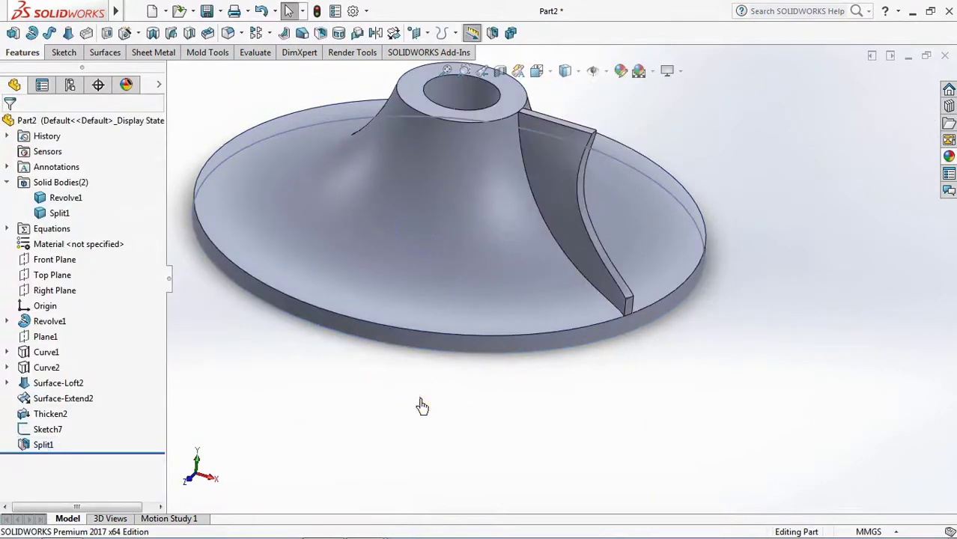
Step: Offset the blade's top face by 1 mm in the flipped direction with Move Face
middle_drag(663, 402, 562, 124)
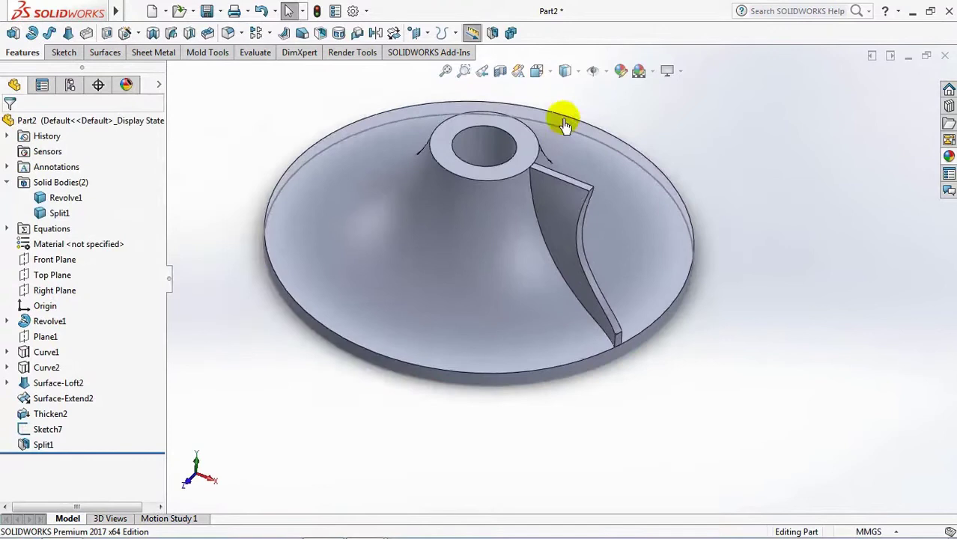
scroll(450, 105, down, 2)
click(203, 55)
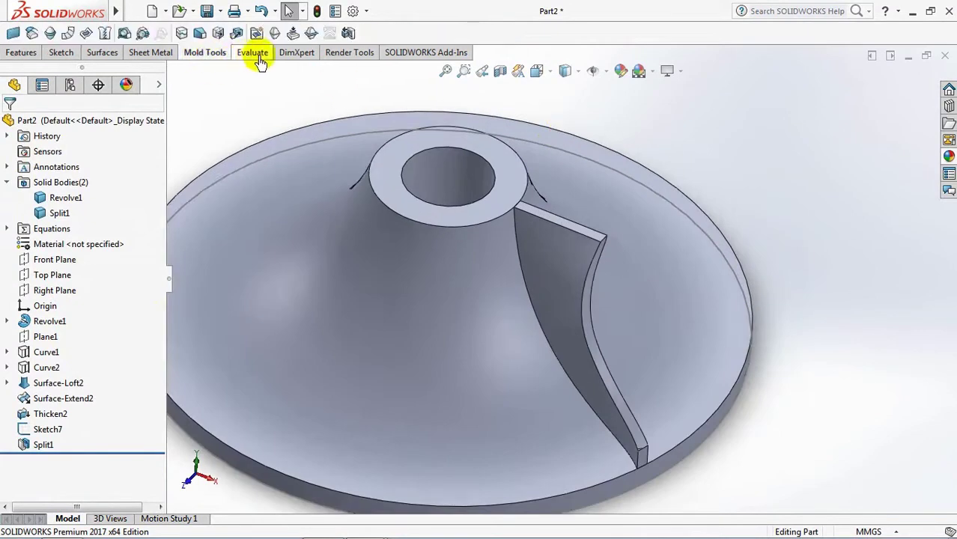
click(218, 33)
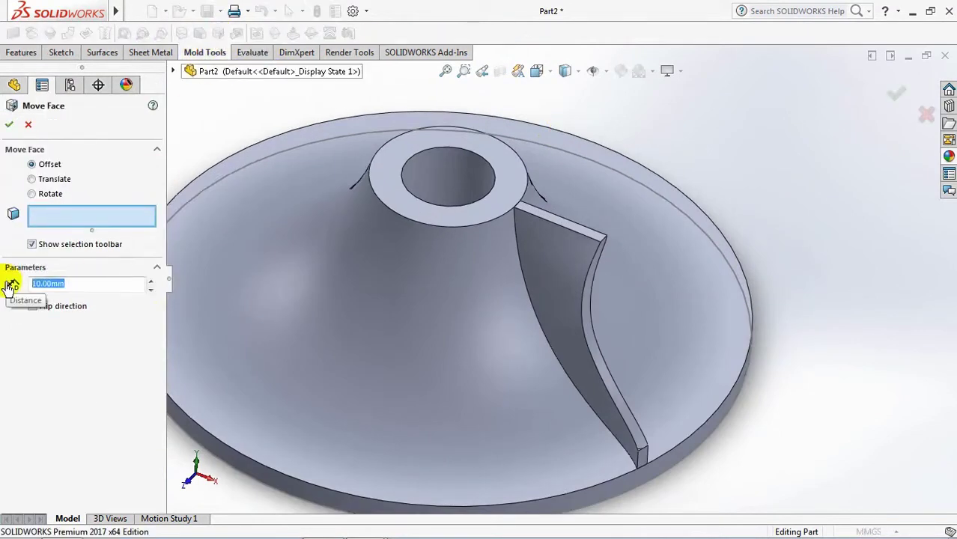
click(33, 307)
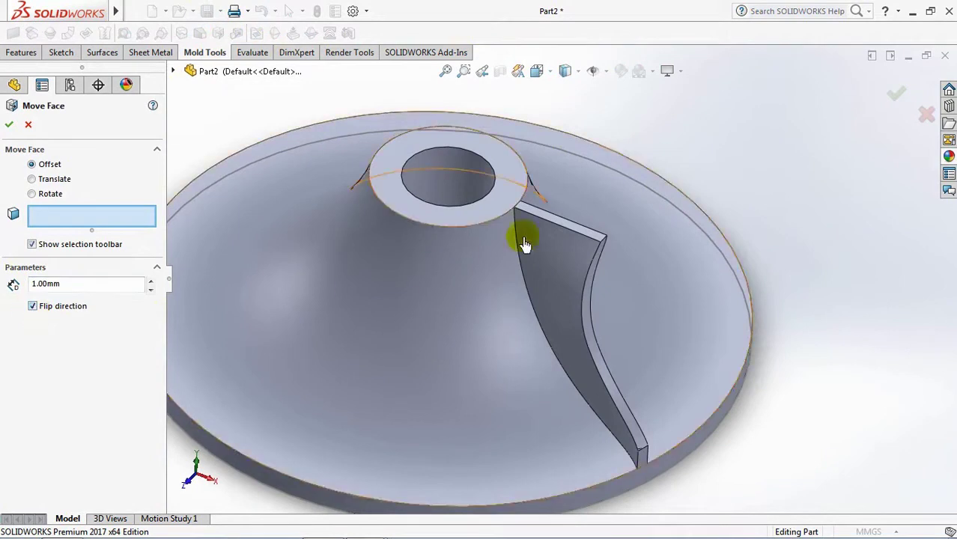
click(550, 225)
key(Return)
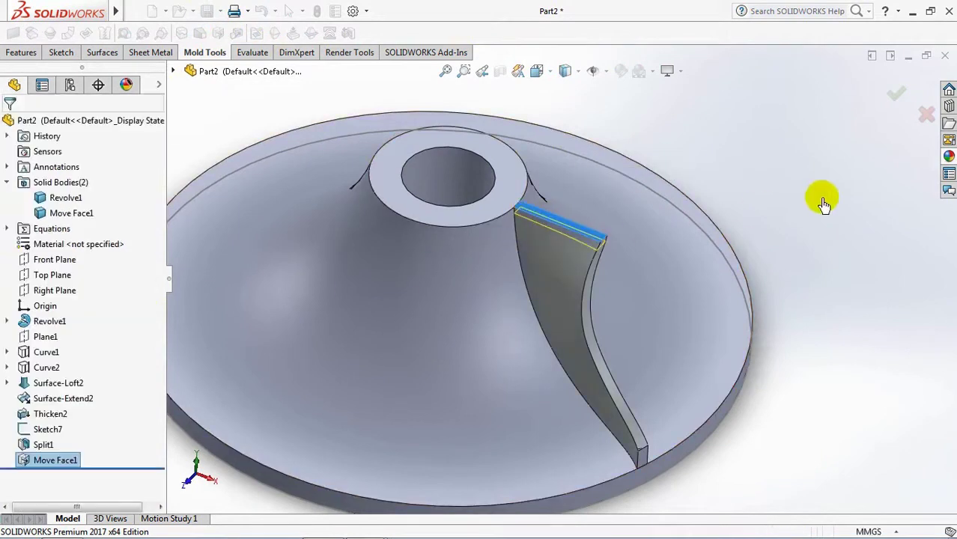
Step: Remove the small triangular sliver face near the blade's outer tip with Delete Face, using Delete and Patch
middle_drag(822, 197, 803, 240)
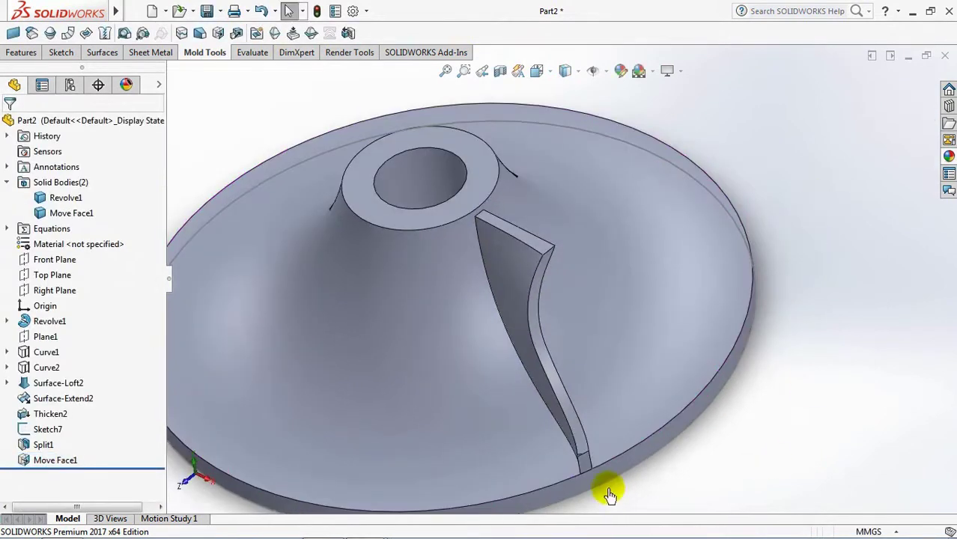
scroll(610, 494, down, 6)
click(102, 52)
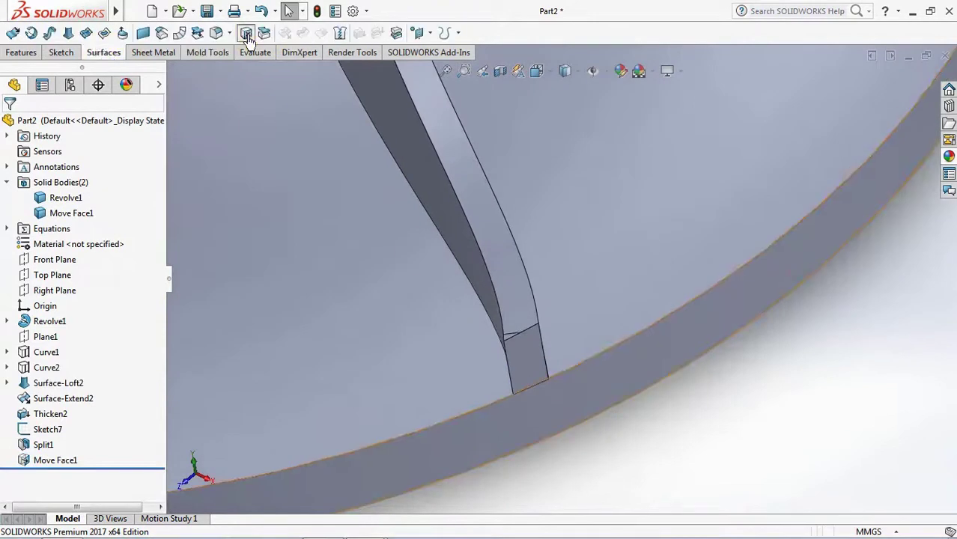
click(247, 34)
scroll(496, 342, down, 2)
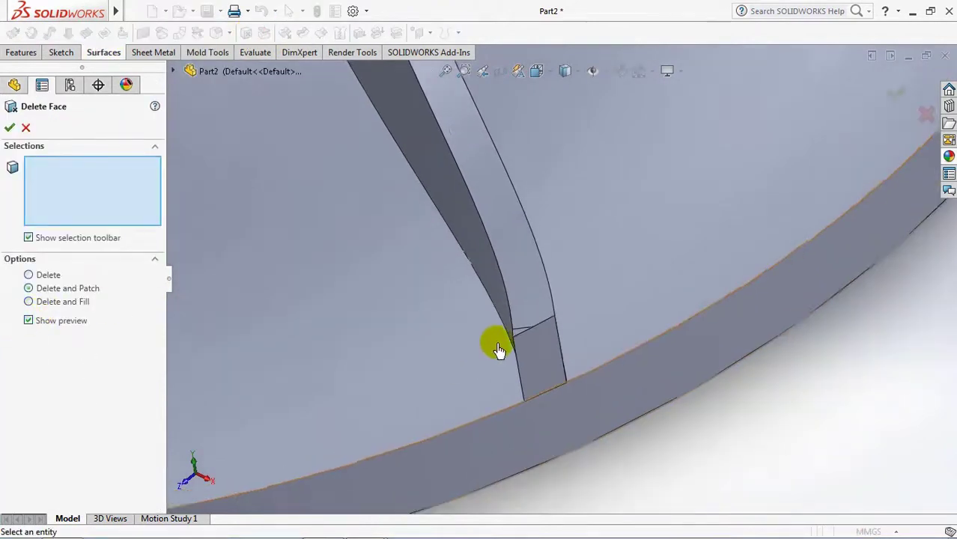
click(530, 330)
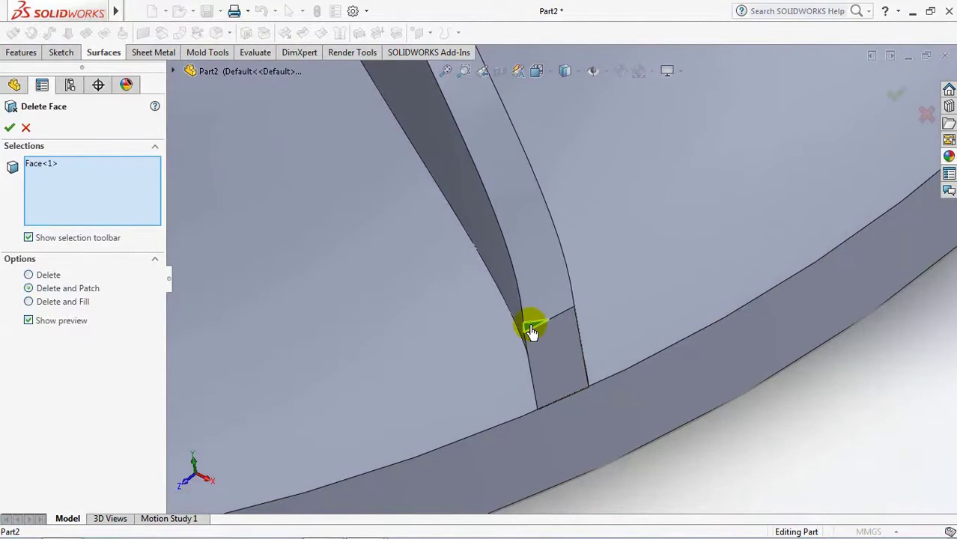
key(Return)
Step: Round the blade's narrow outer face with a Full Round Fillet, using the blade's two side faces as the side face sets
scroll(529, 327, up, 6)
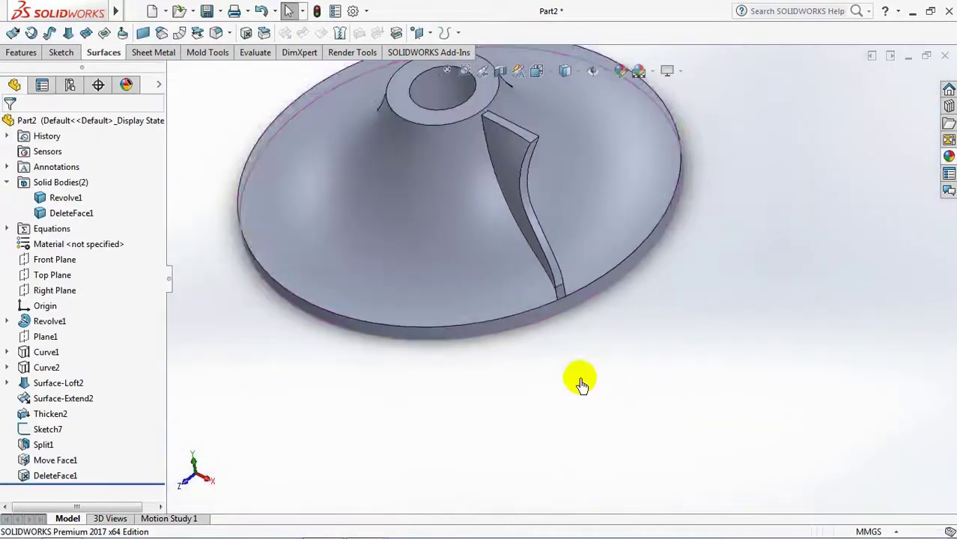
middle_drag(582, 384, 551, 363)
click(215, 35)
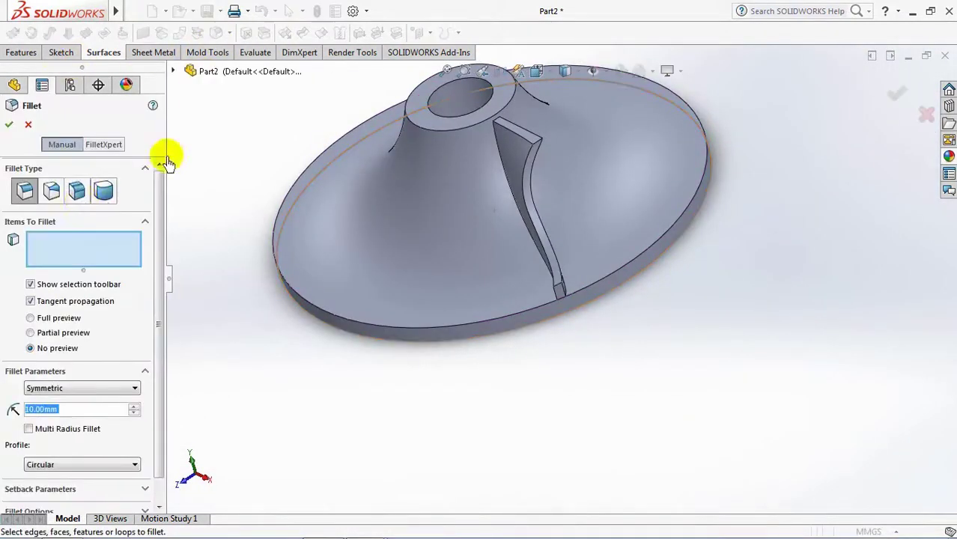
click(105, 192)
scroll(513, 170, down, 4)
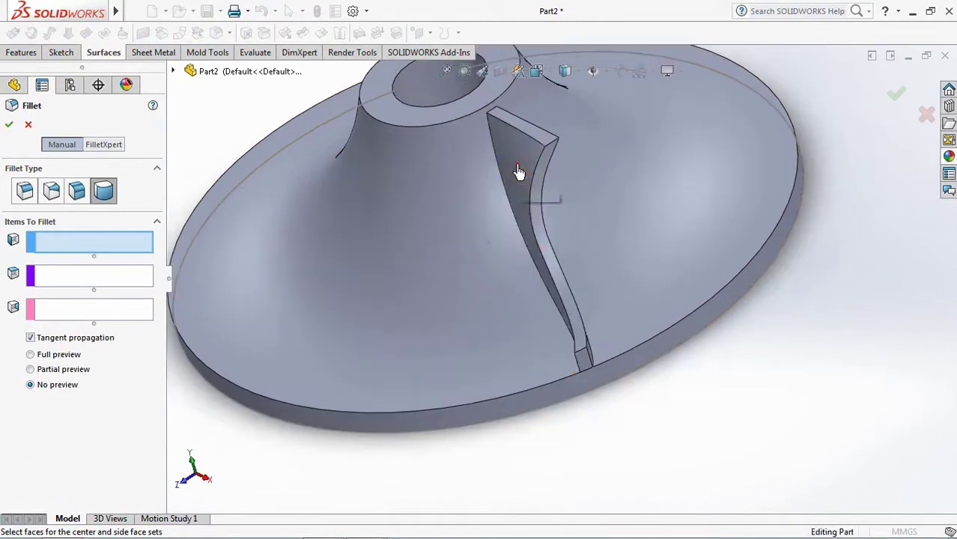
click(519, 171)
click(537, 190)
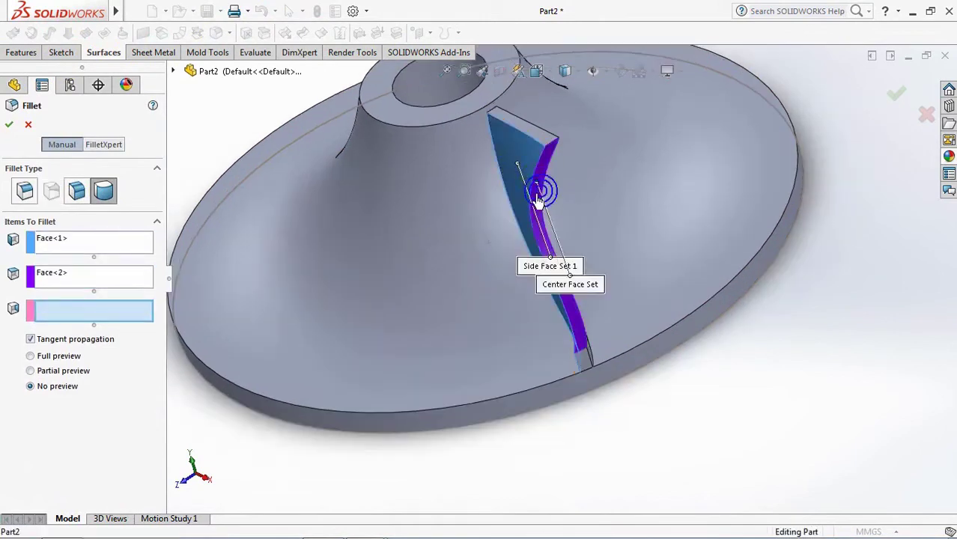
middle_drag(539, 189, 558, 210)
click(563, 227)
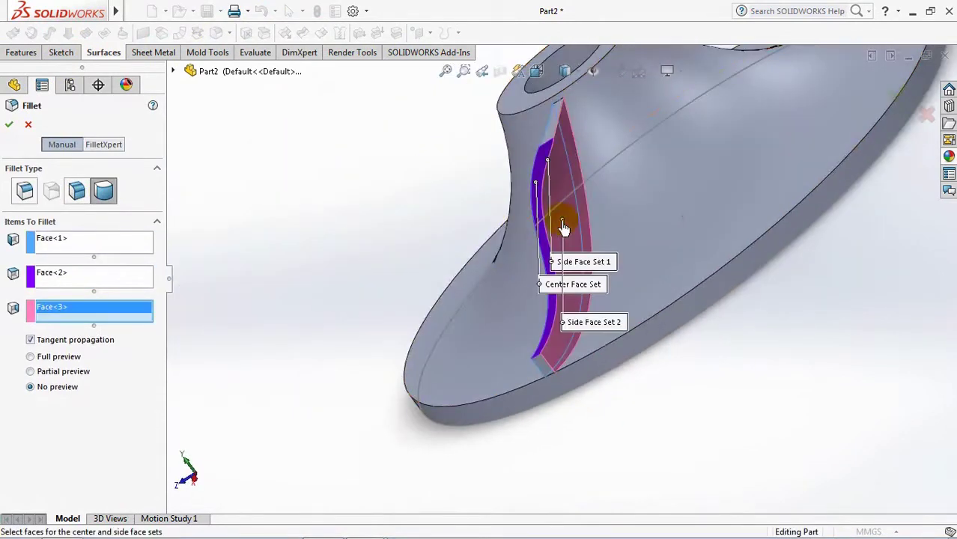
key(Return)
scroll(591, 228, up, 4)
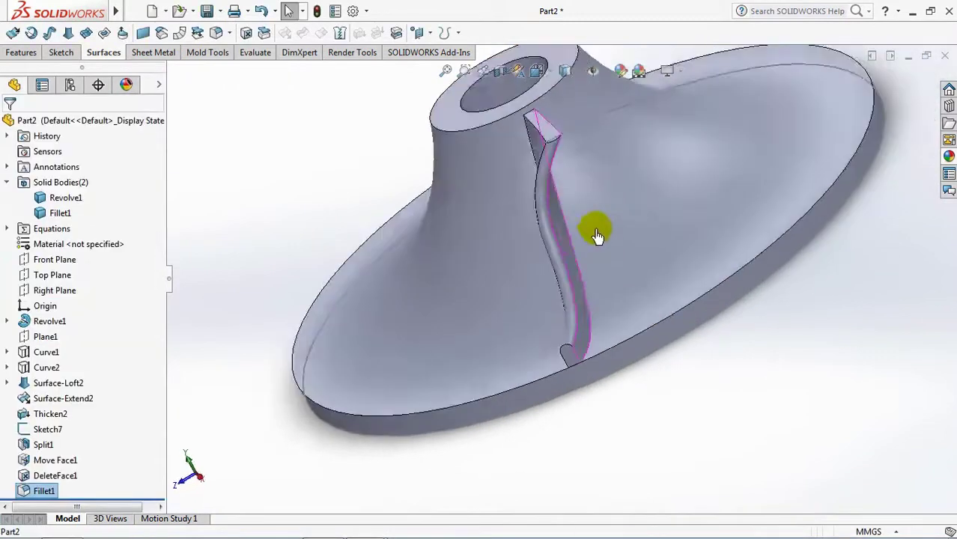
middle_drag(608, 202, 636, 254)
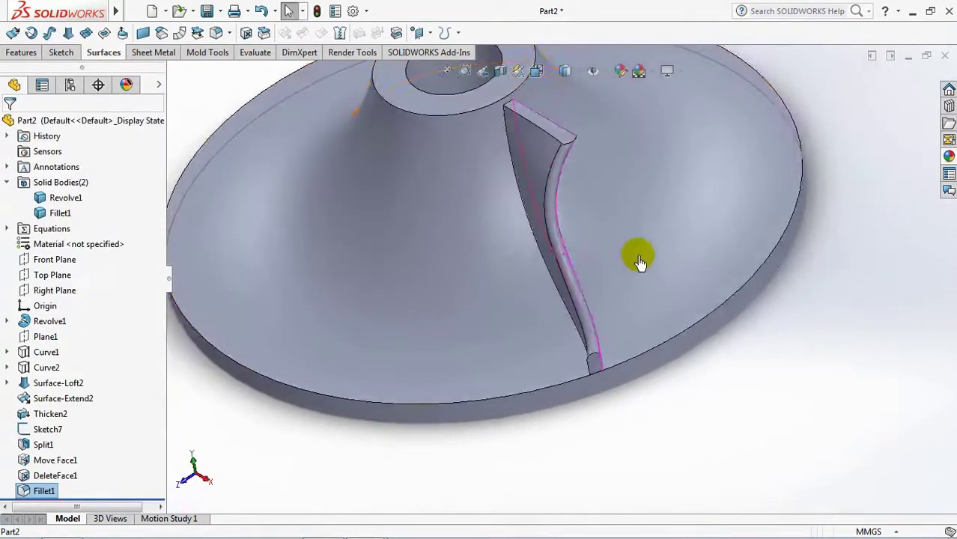
middle_drag(798, 376, 778, 376)
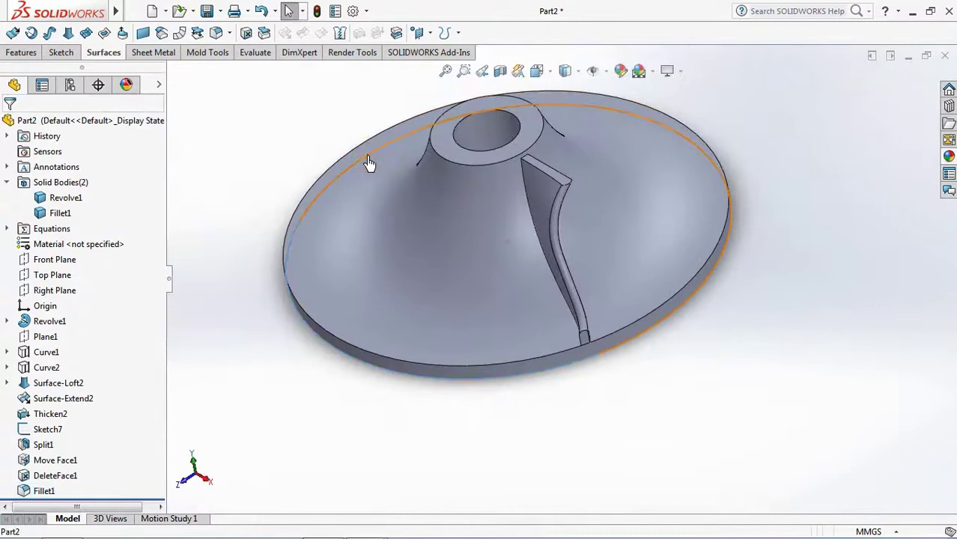
Step: Circular-pattern the blade body around the hub's bore face with 16 equally spaced instances over 360 degrees
click(429, 116)
click(330, 139)
click(21, 52)
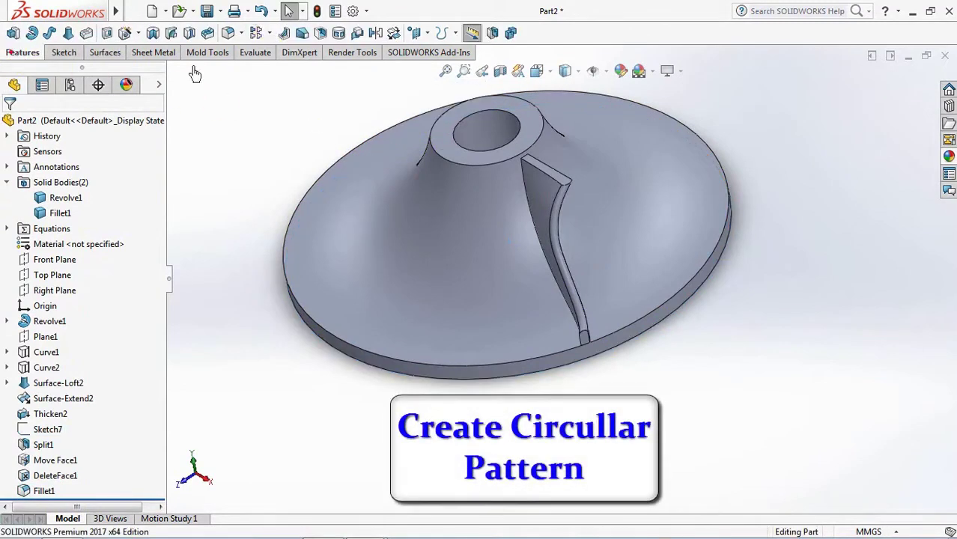
click(268, 33)
click(273, 68)
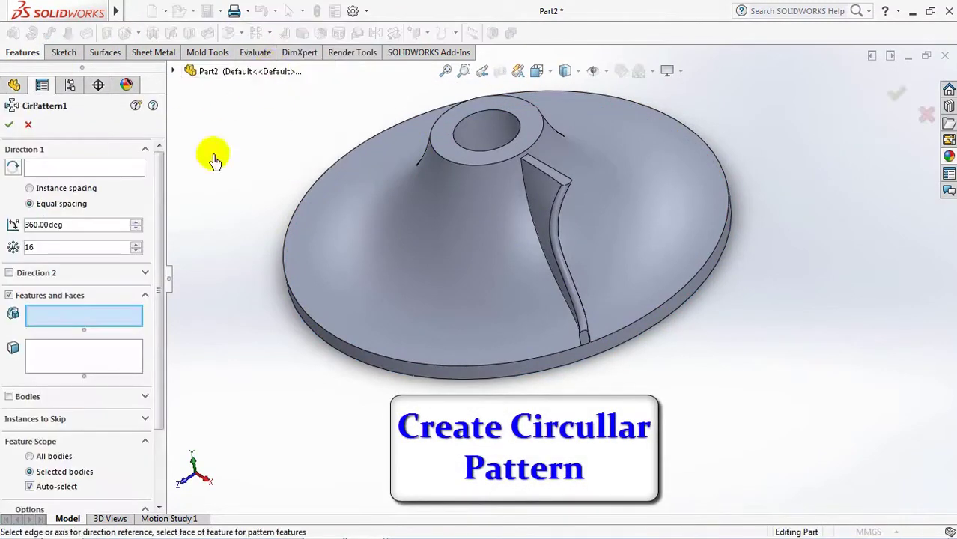
click(9, 396)
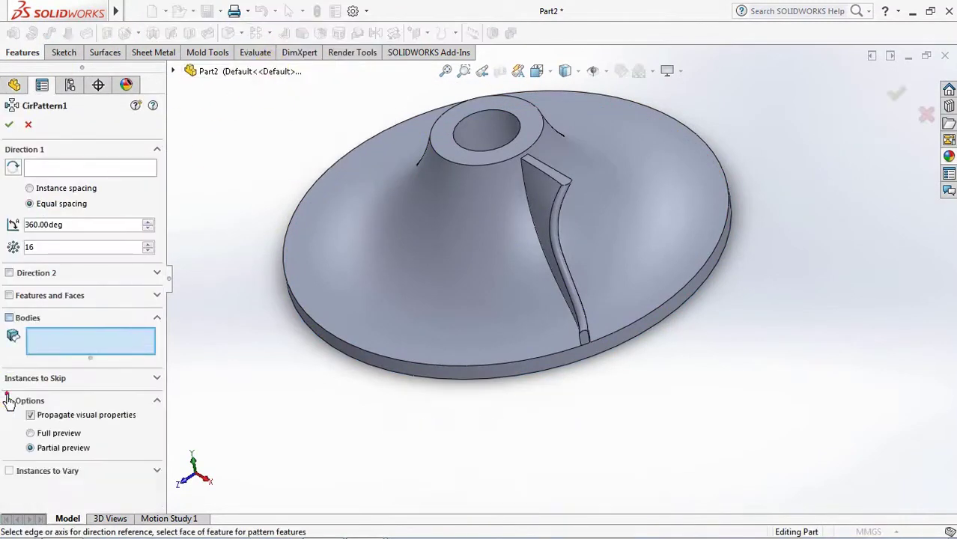
click(544, 187)
click(95, 169)
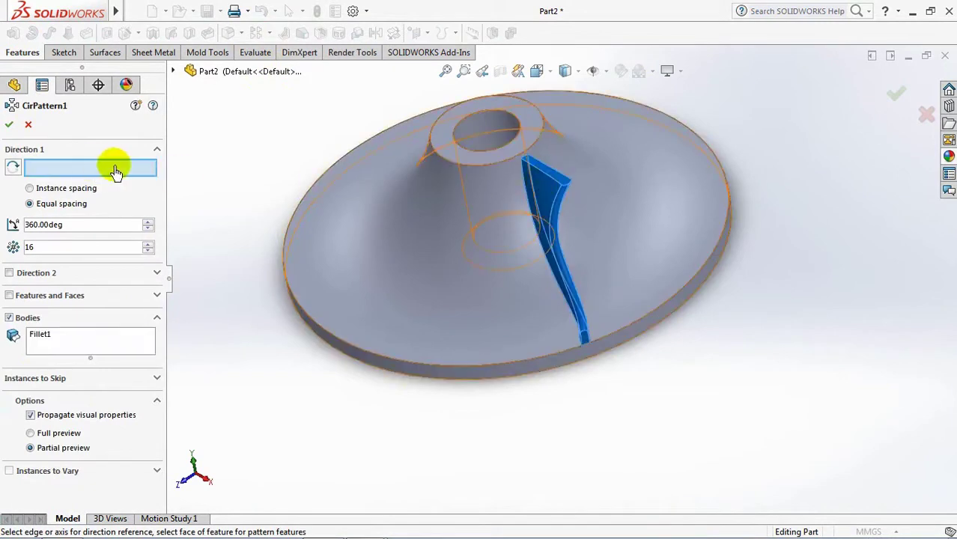
click(484, 131)
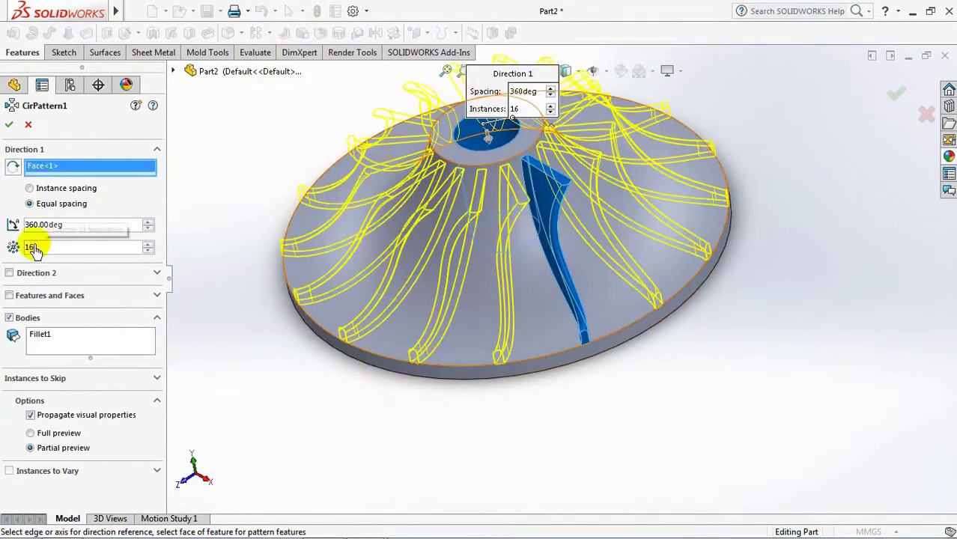
click(10, 126)
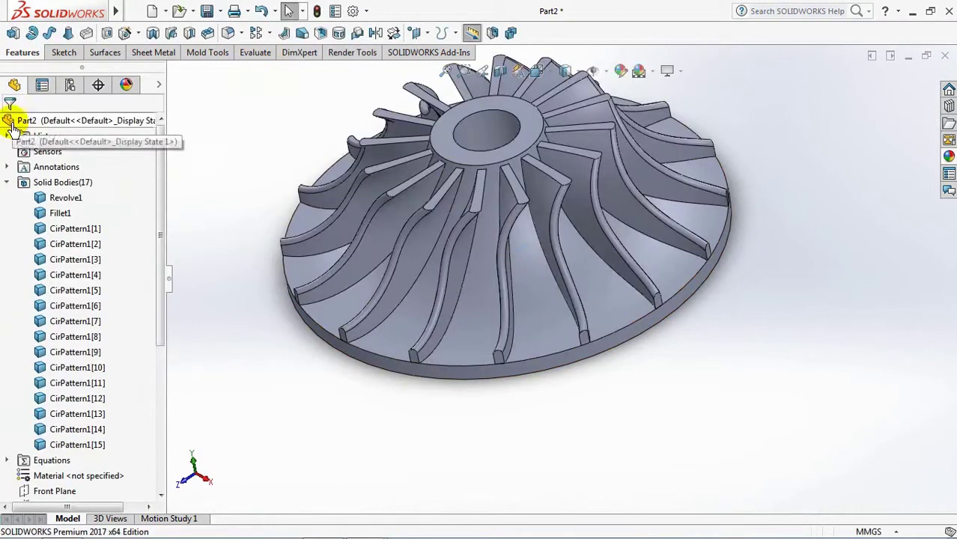
Step: Combine the revolved hub and all the blade bodies into one solid with the Add operation, previewing the result before accepting
scroll(242, 153, up, 2)
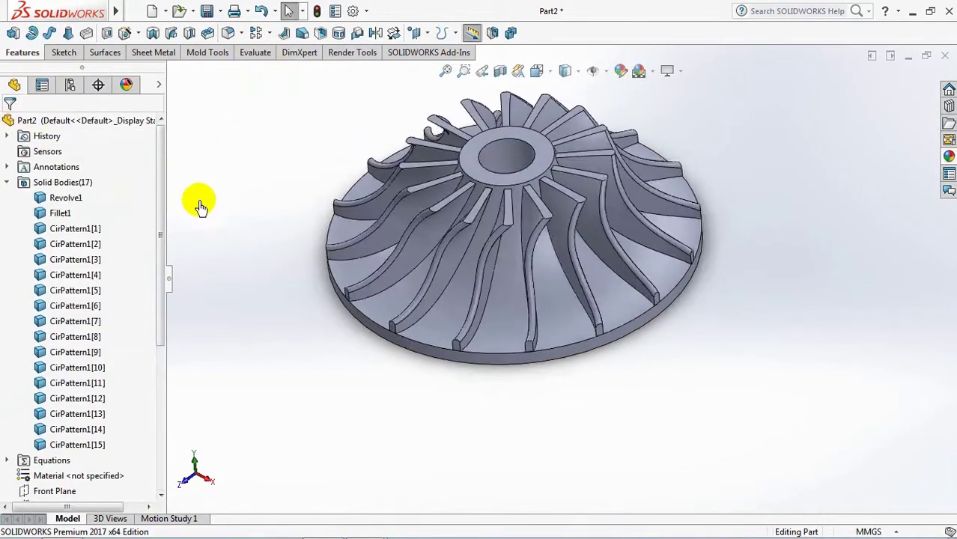
click(60, 198)
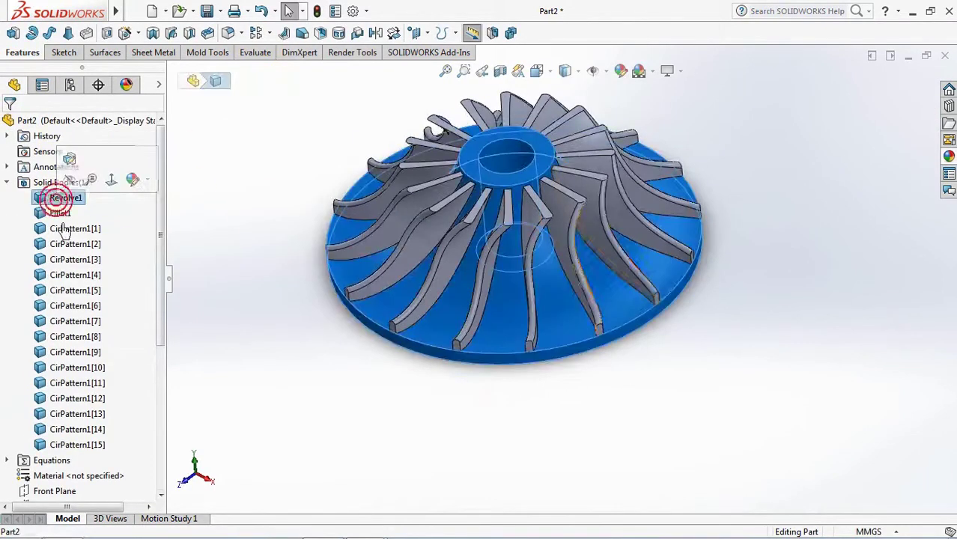
shift+click(78, 445)
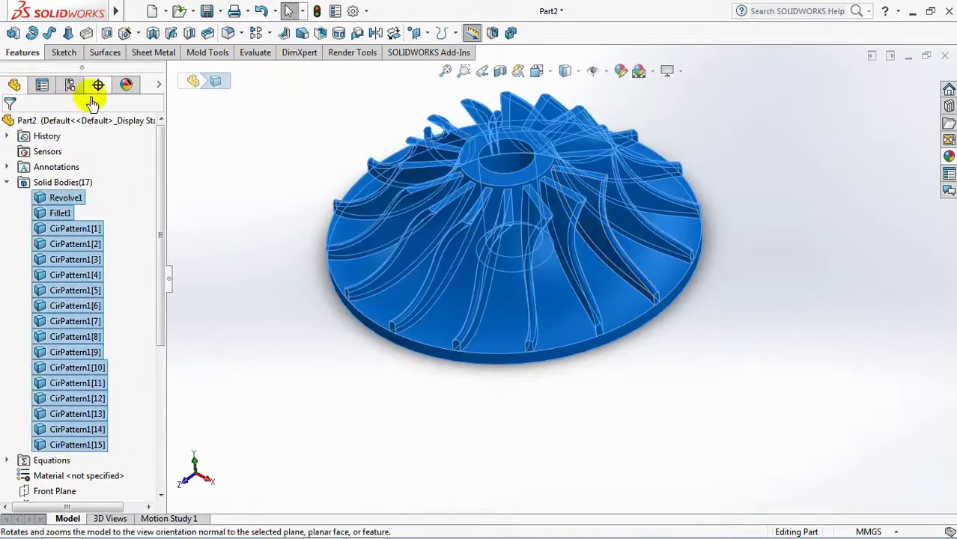
click(510, 33)
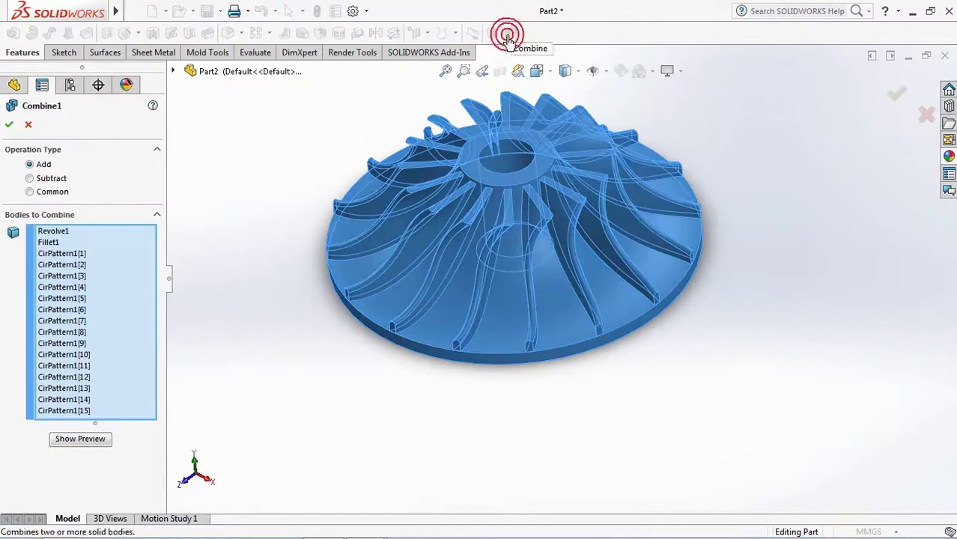
click(82, 441)
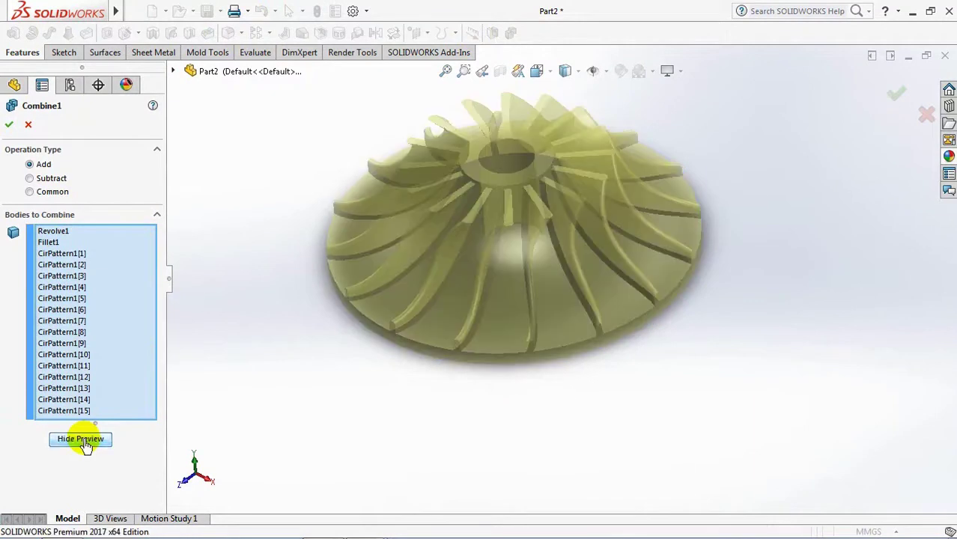
scroll(329, 170, down, 3)
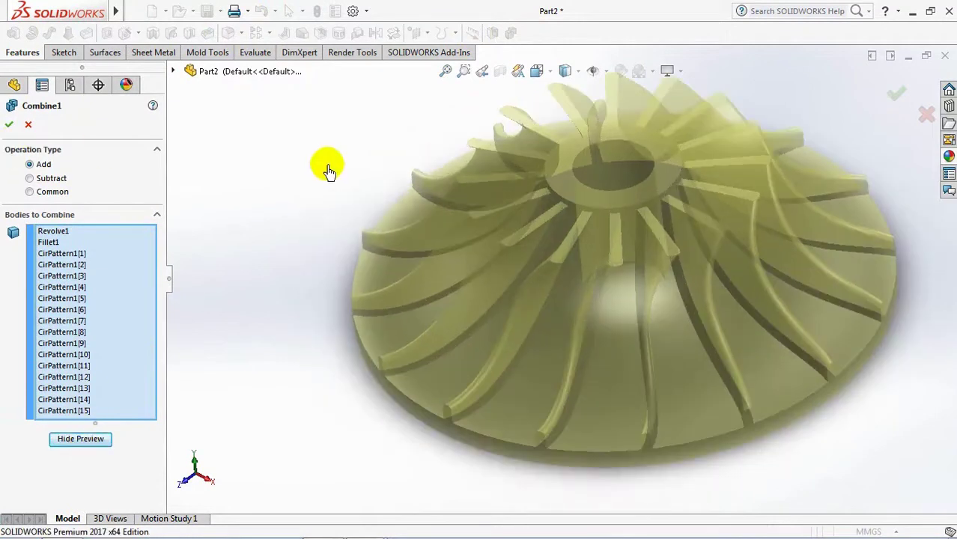
click(9, 125)
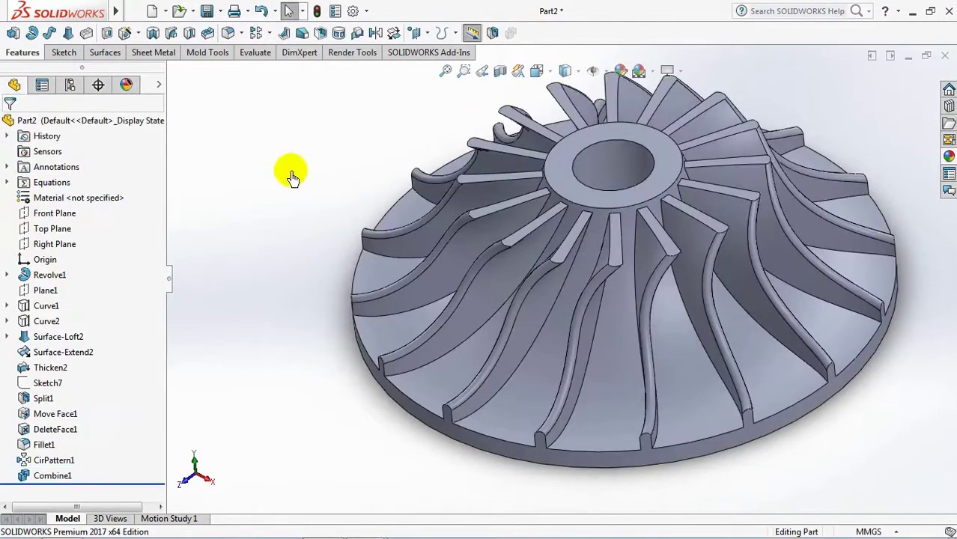
mouse_move(286, 167)
middle_down()
mouse_move(288, 88)
mouse_move(289, 176)
middle_up()
scroll(839, 280, down, 2)
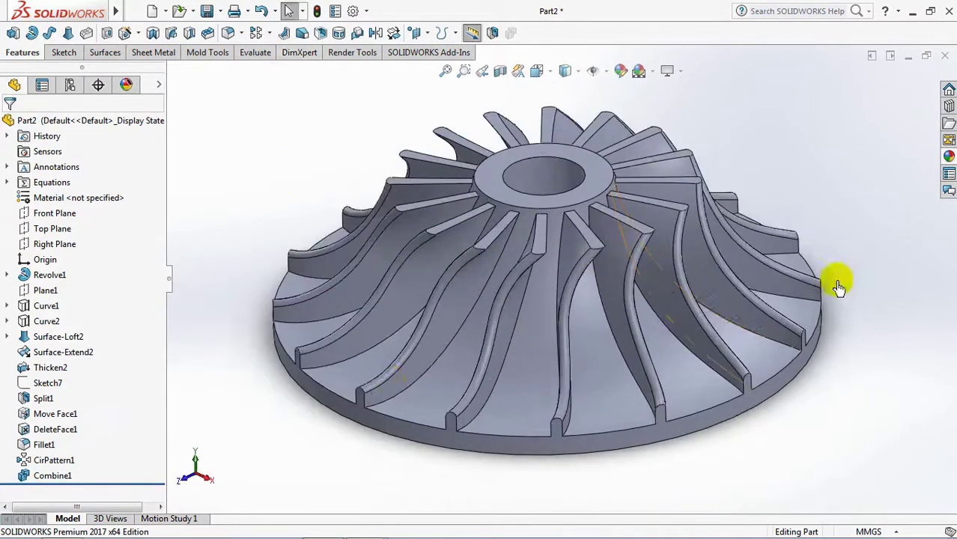
Step: Fillet the two root edges of one blade, where it meets the hub, with a constant 1 mm radius and full preview
click(226, 32)
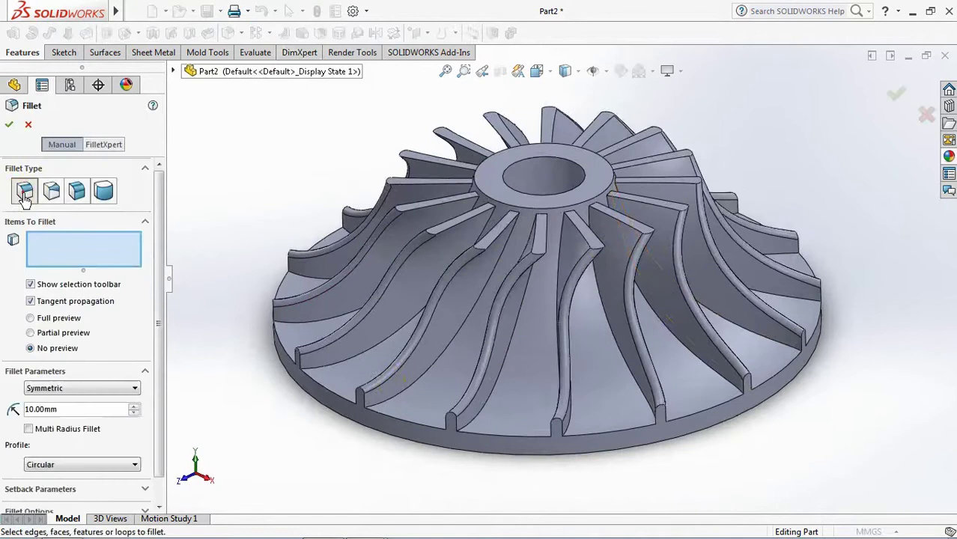
text(1)
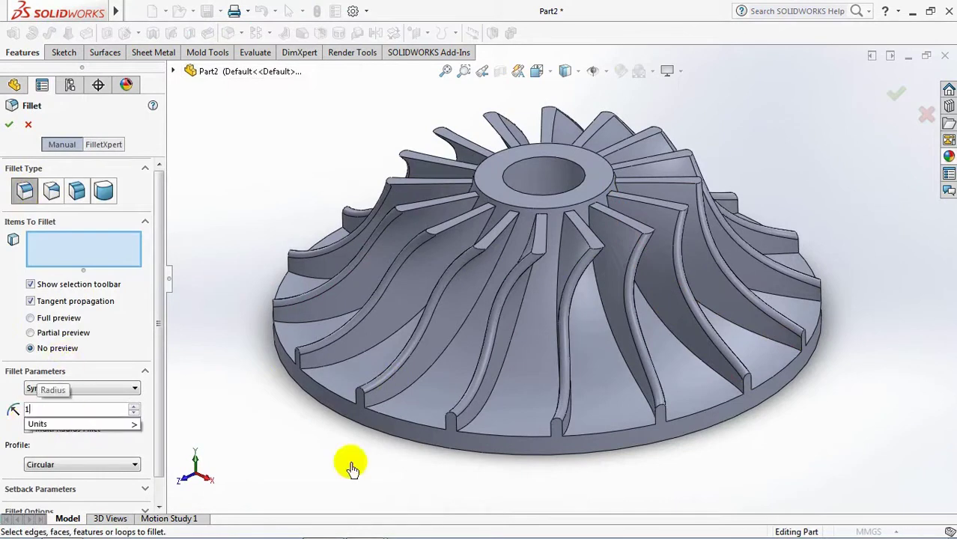
click(599, 298)
click(30, 318)
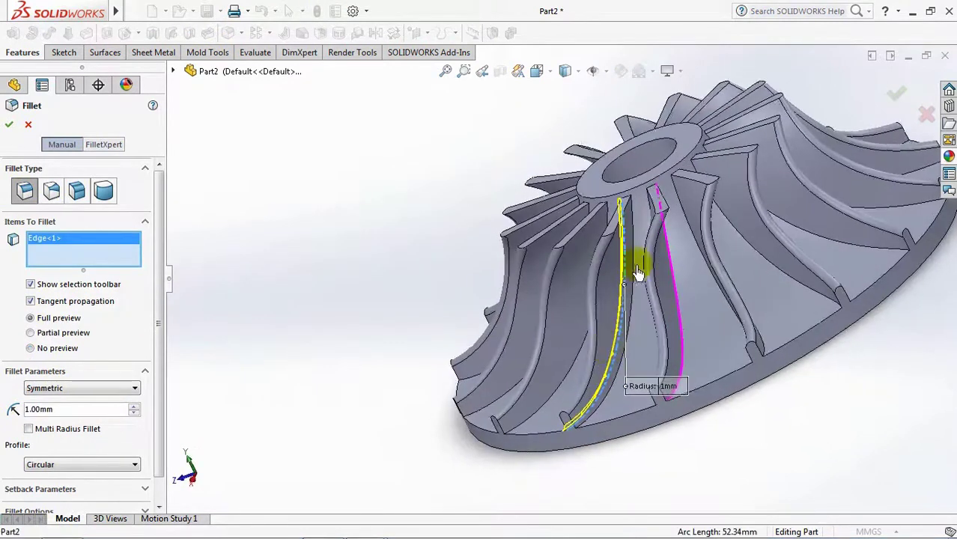
click(633, 228)
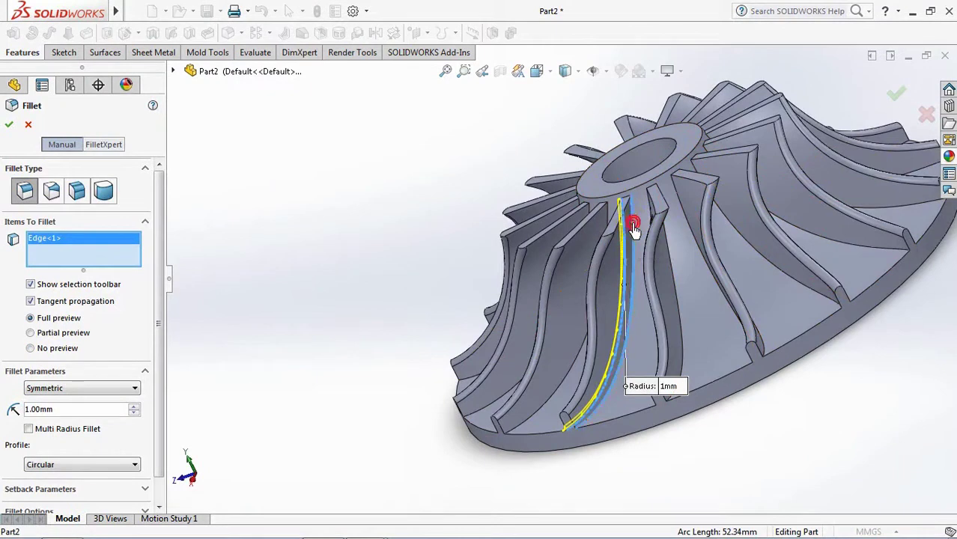
click(894, 98)
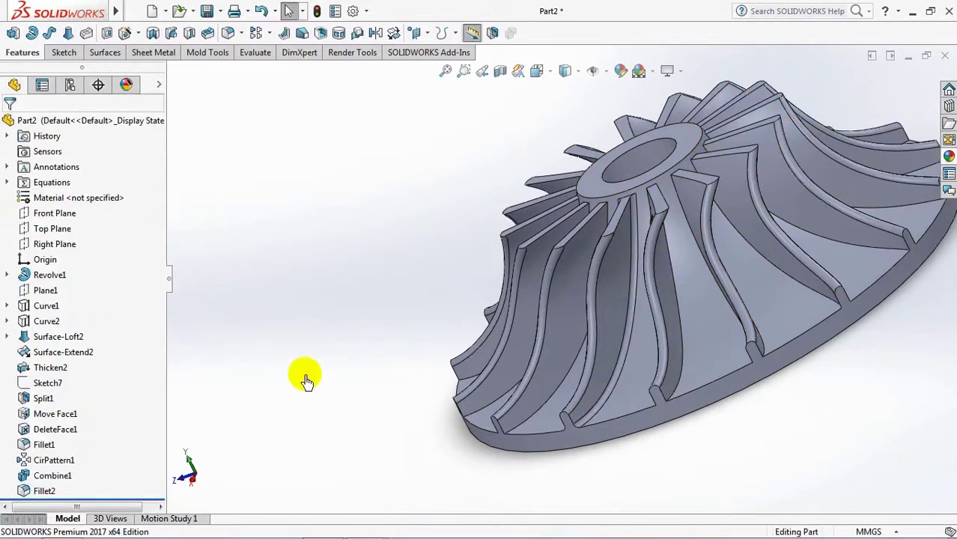
Step: Fillet the 30 root edges of the remaining blades with a 1 mm radius, with tangent propagation off and full preview on
click(228, 33)
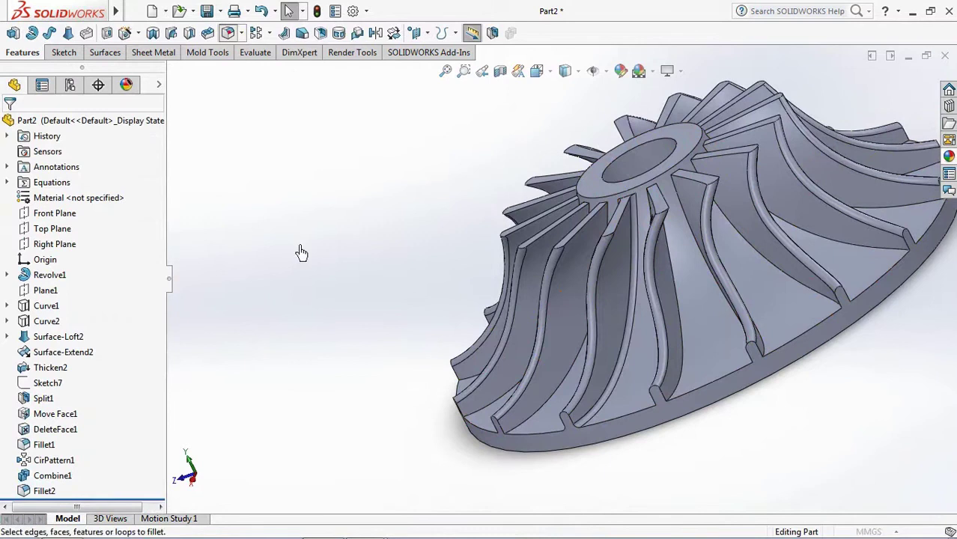
click(680, 363)
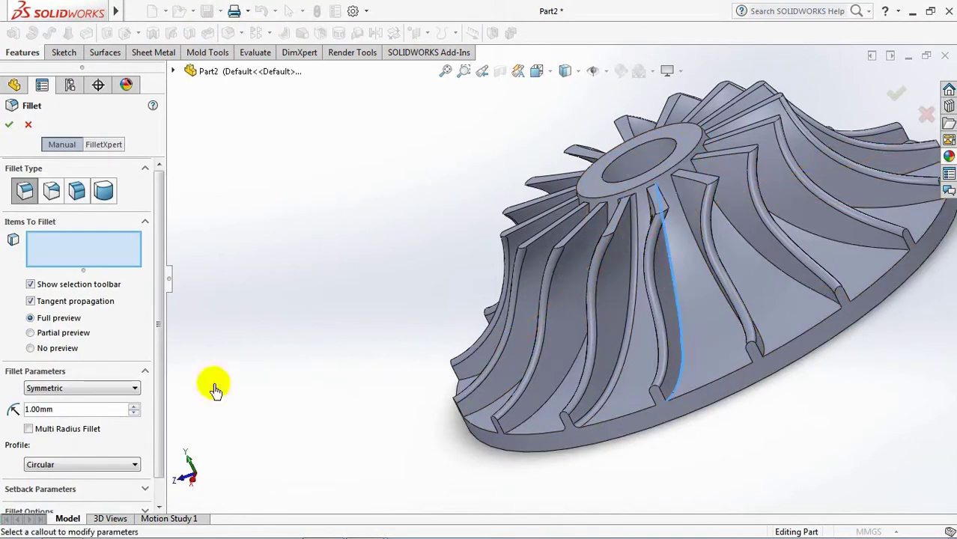
click(29, 349)
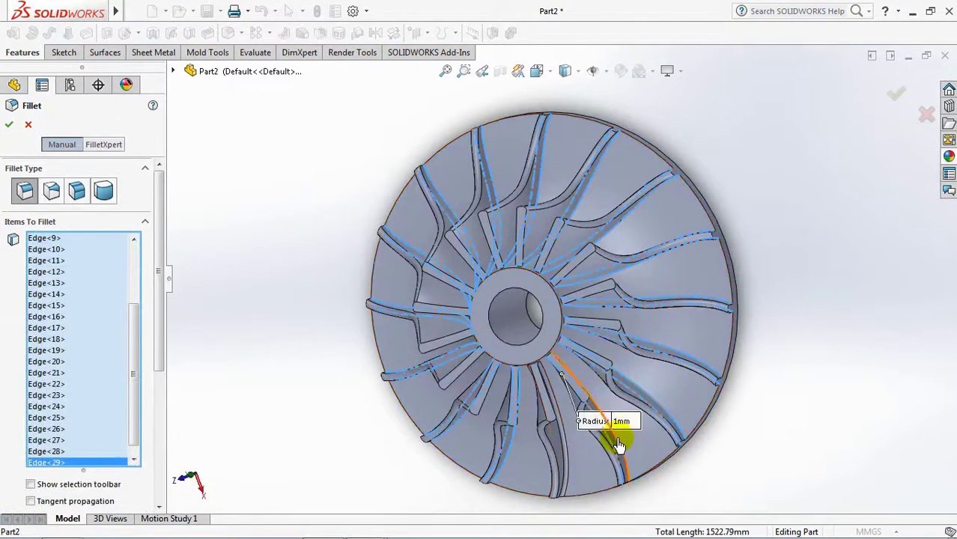
click(618, 445)
middle_drag(618, 445, 599, 351)
drag(155, 292, 156, 356)
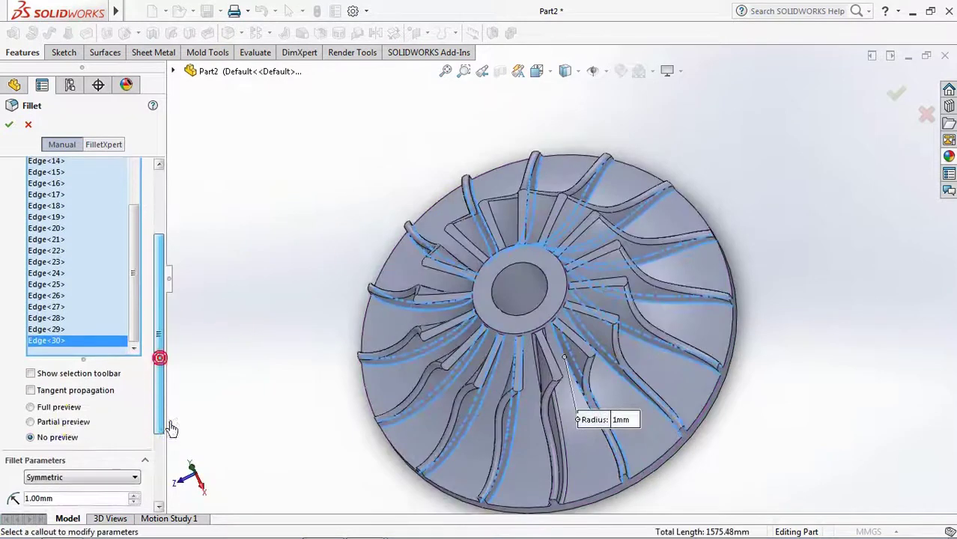
click(31, 406)
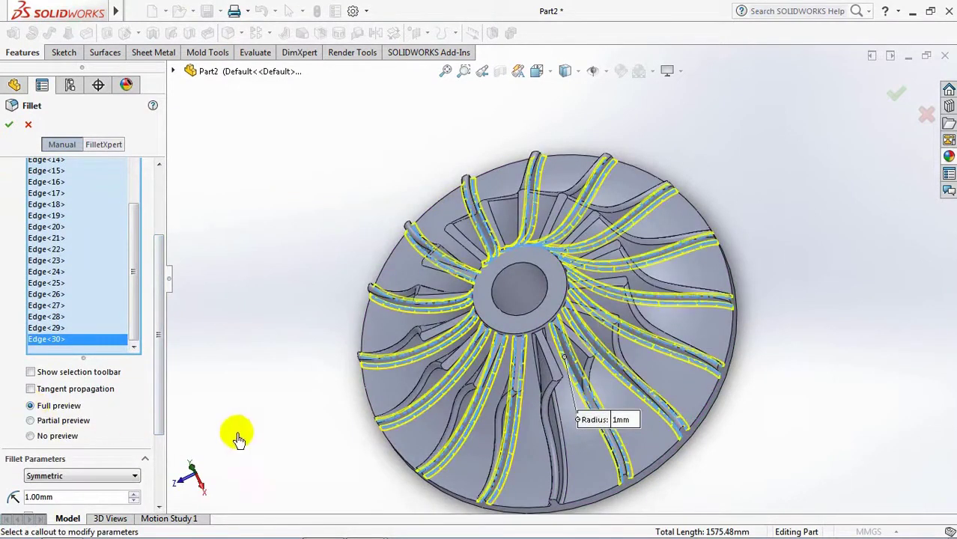
middle_drag(238, 438, 289, 385)
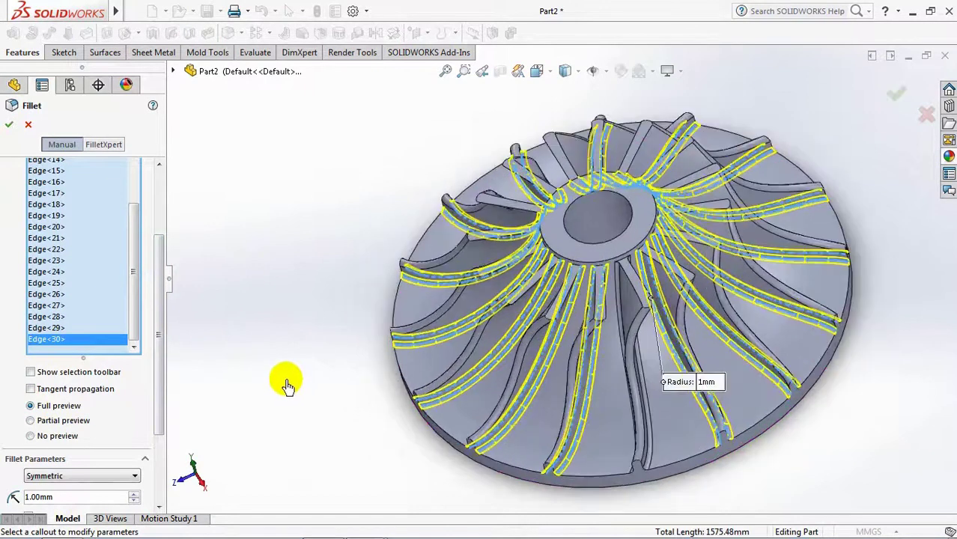
click(6, 128)
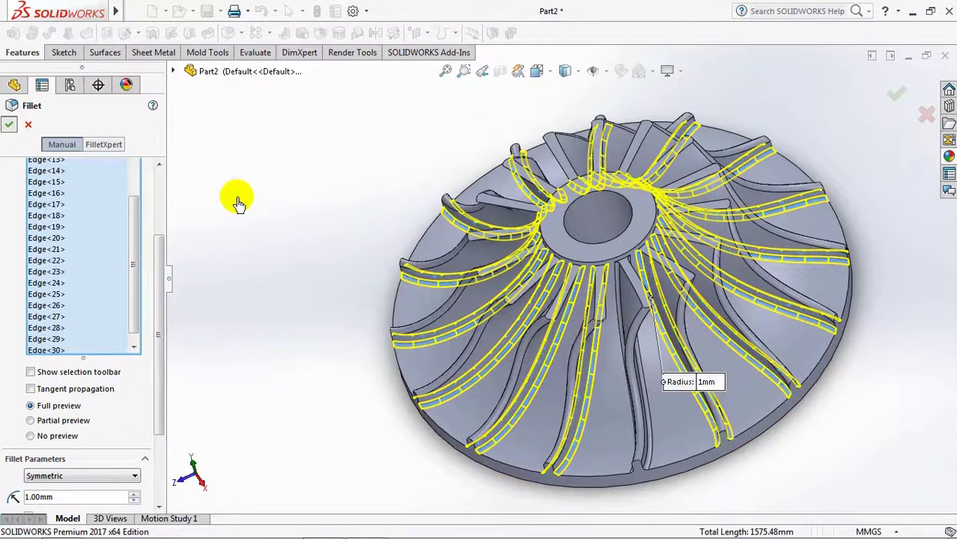
middle_drag(284, 320, 288, 284)
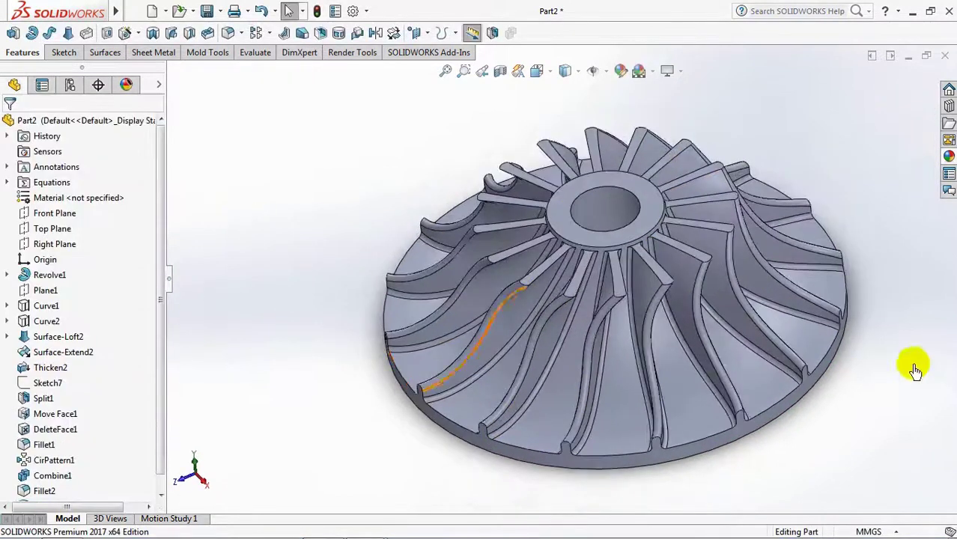